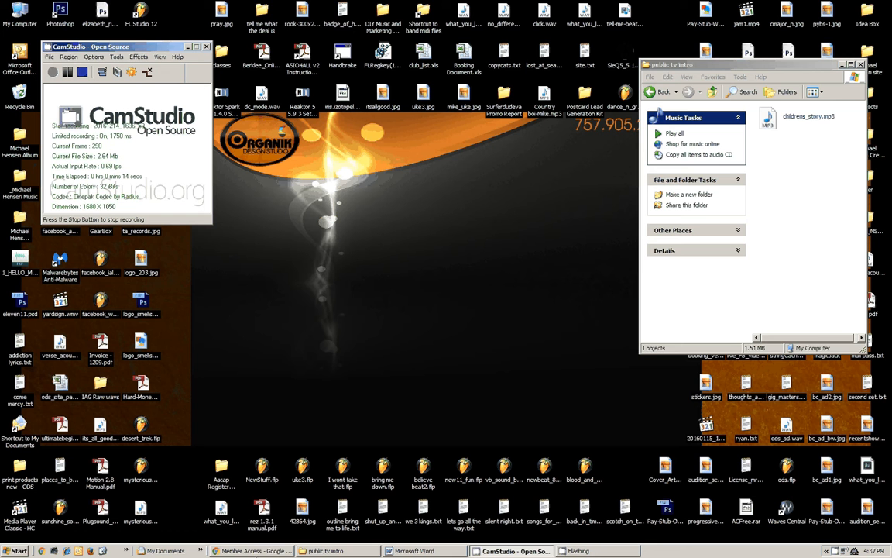
- Switch to the browser, log in to ASCAP Member Access and open the Register / Edit Work site
left_click(255, 551)
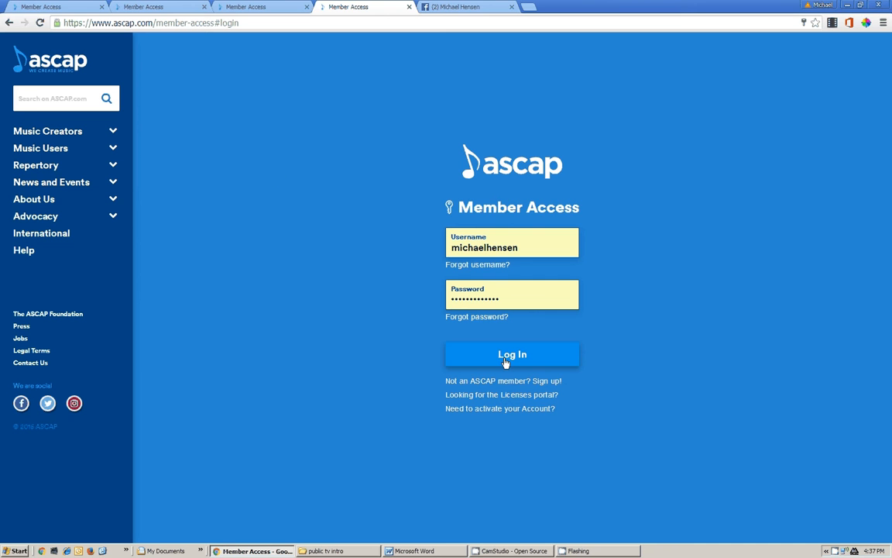
left_click(506, 358)
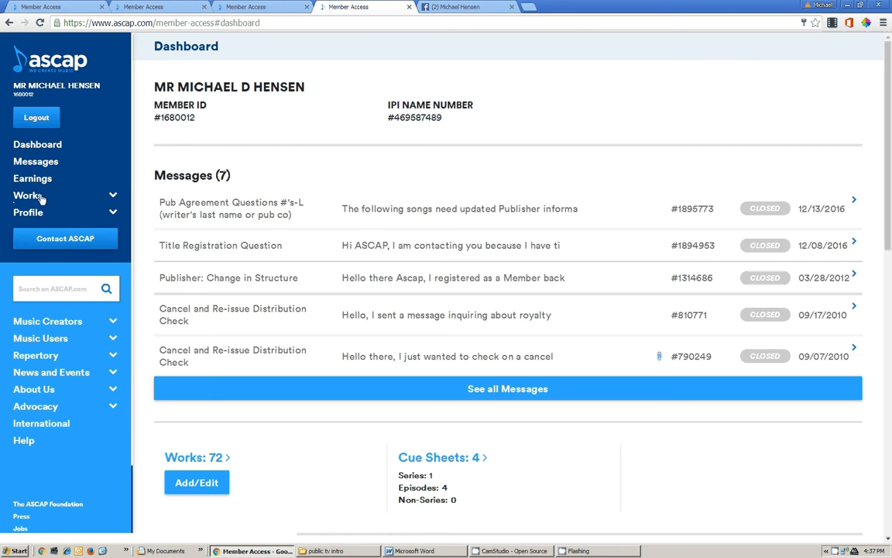
left_click(112, 197)
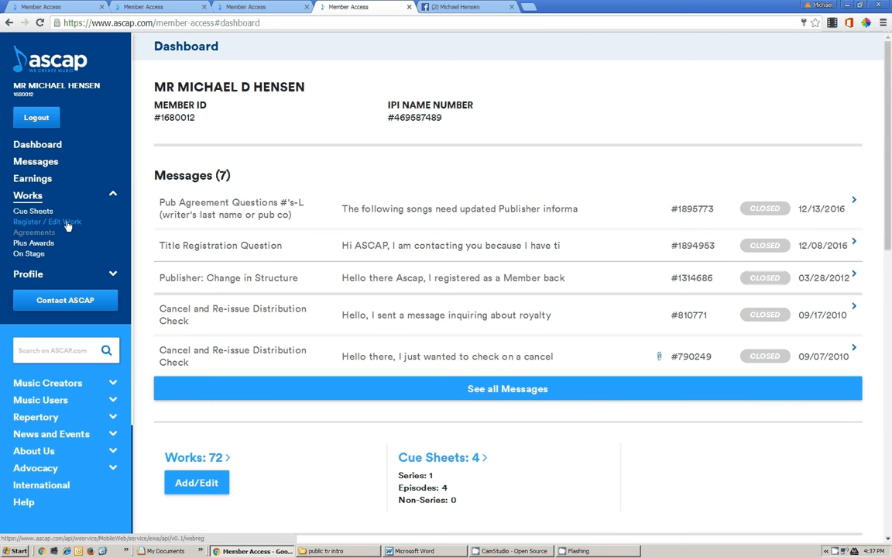
left_click(68, 222)
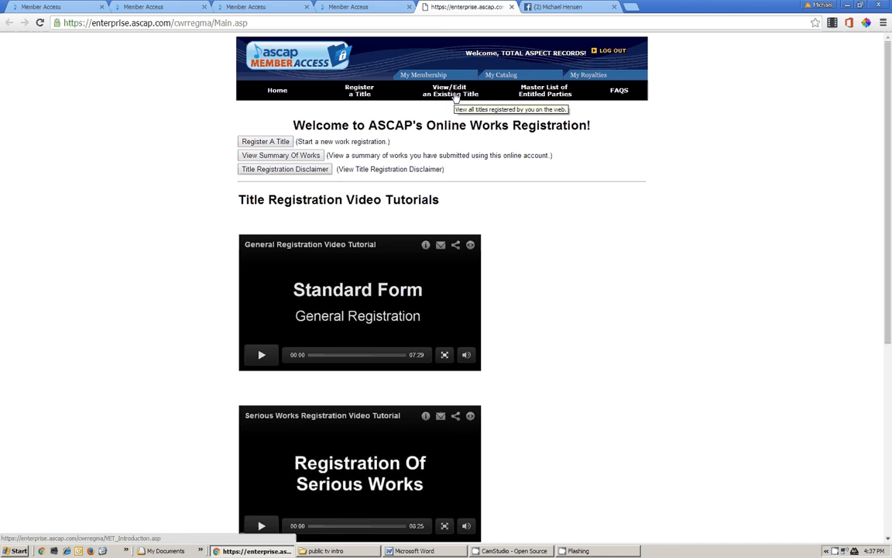
- Begin a new title registration using the Standard Form with the General Registration type
left_click(361, 92)
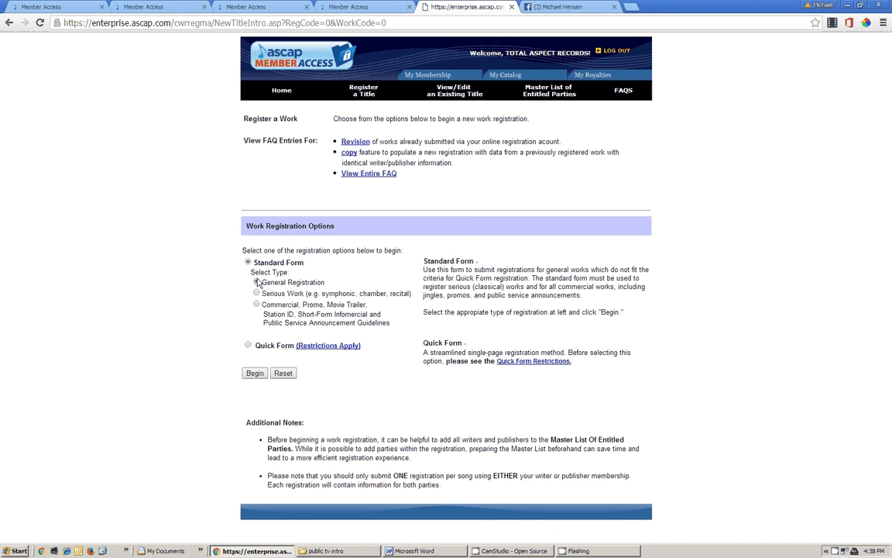
left_click(255, 374)
- Review the registration questionnaire, keep only Original music selected for the work, and save it to continue
scroll(184, 212, "down", 2)
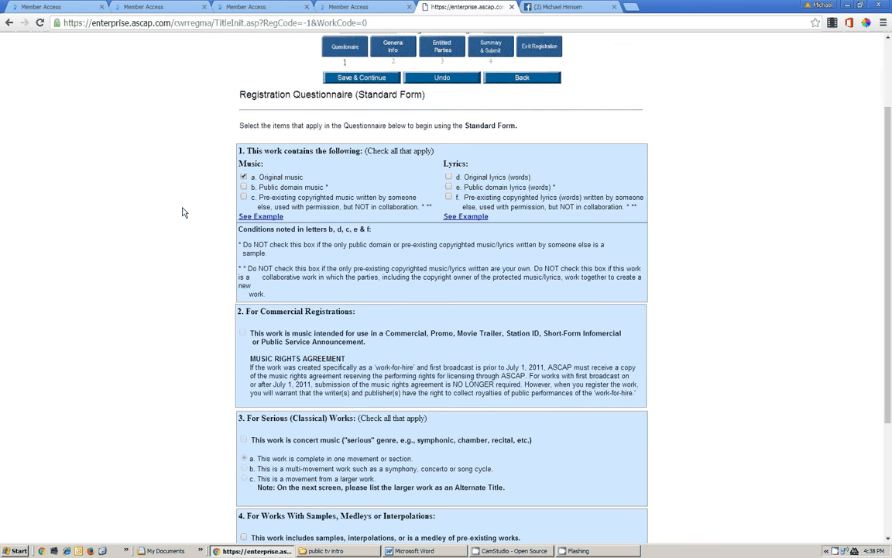
scroll(264, 139, "up", 1)
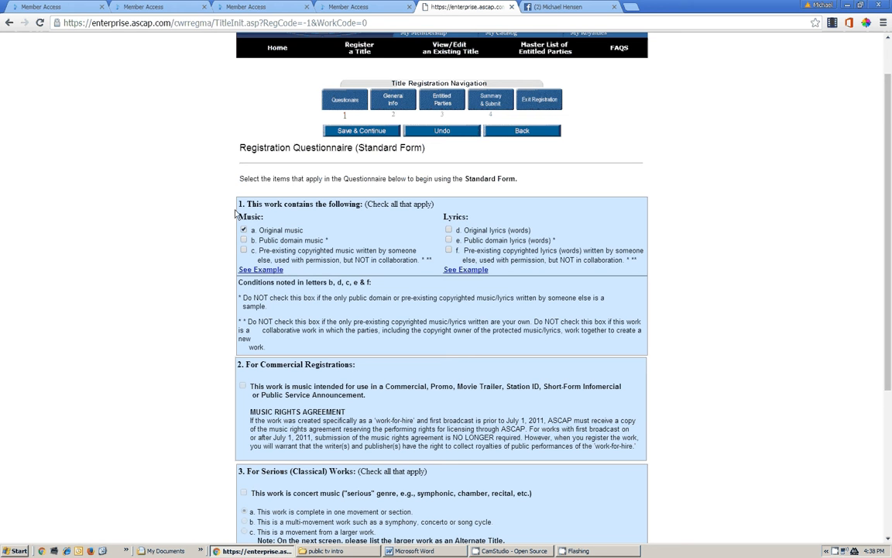
scroll(231, 222, "down", 1)
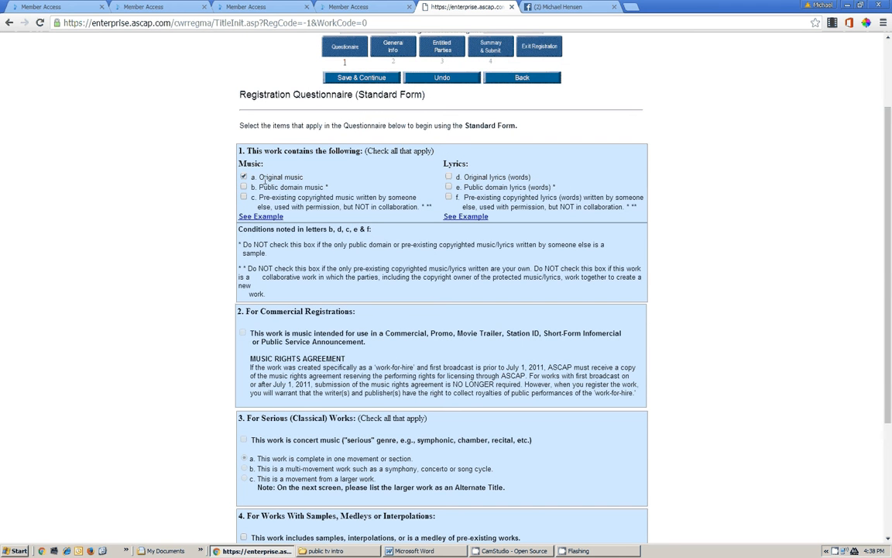
left_click(449, 177)
left_click(448, 178)
scroll(216, 218, "down", 1)
scroll(217, 218, "down", 1)
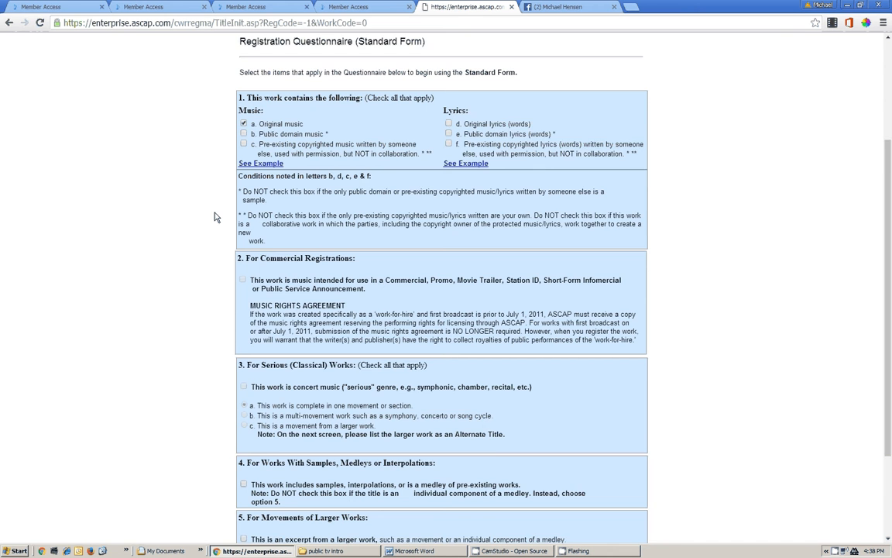
scroll(216, 218, "down", 1)
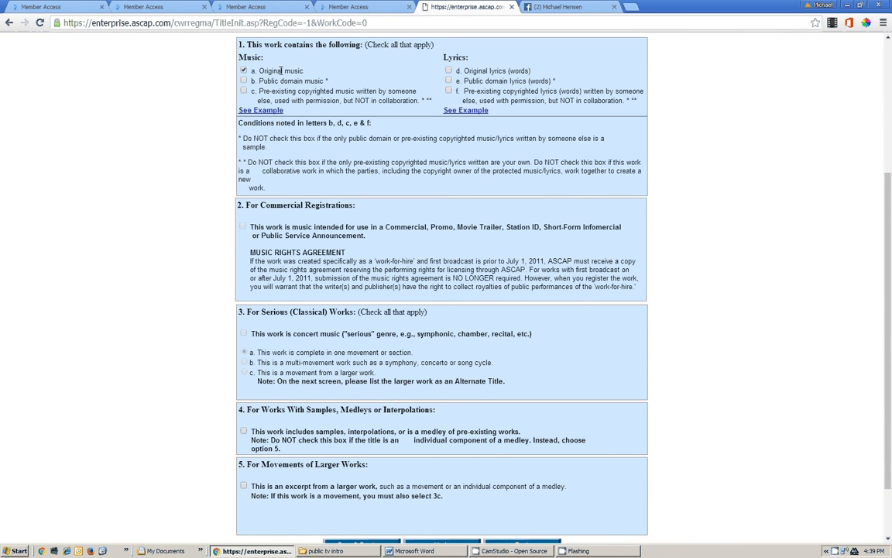
scroll(277, 153, "up", 2)
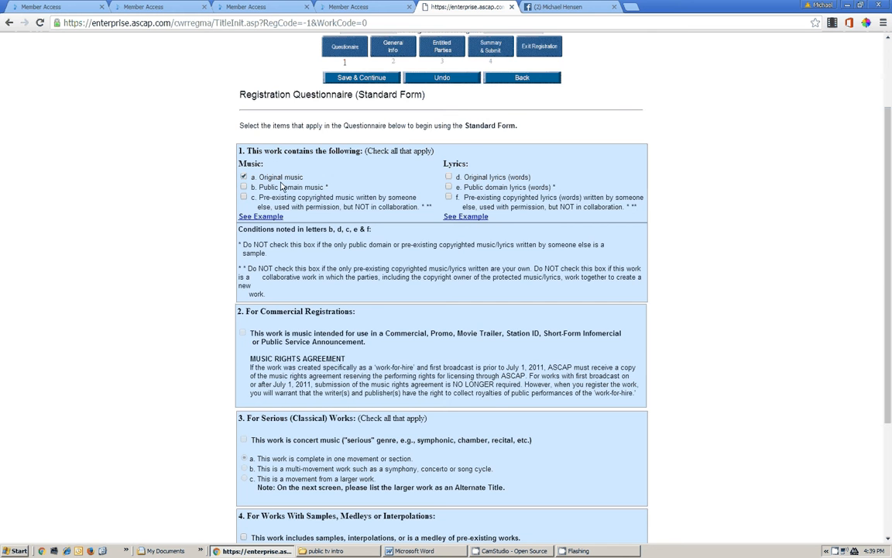
scroll(227, 195, "down", 3)
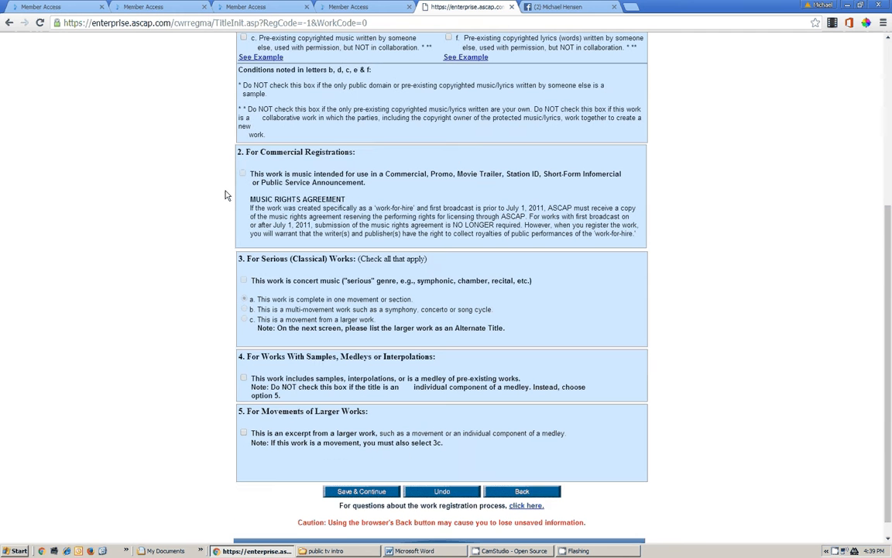
left_click(367, 492)
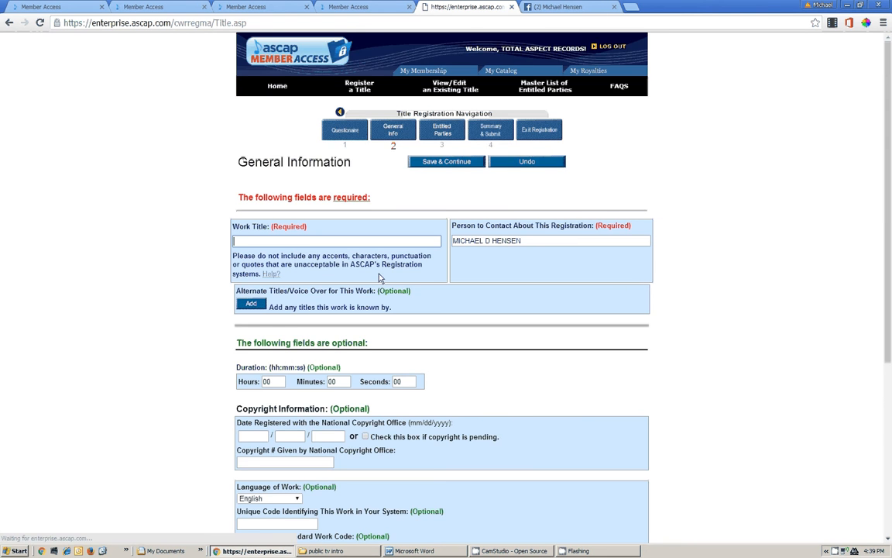
- Enter "Childrens Story" as the work title, checking it against the audio file in the public tv intro folder
scroll(379, 277, "down", 1)
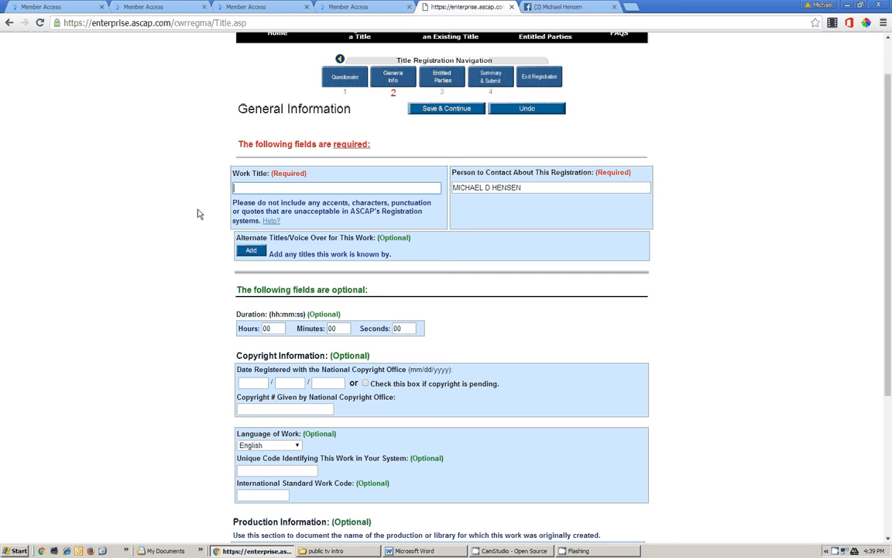
type("Ch")
type("il")
type("dres")
type("n ")
type("S")
type("tro")
type("y")
left_click(325, 551)
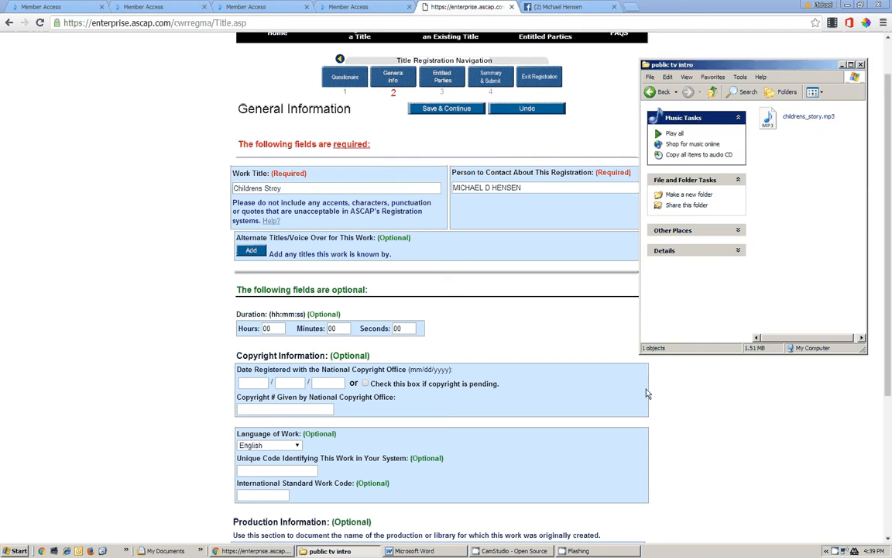
left_click(302, 186)
left_click(294, 189)
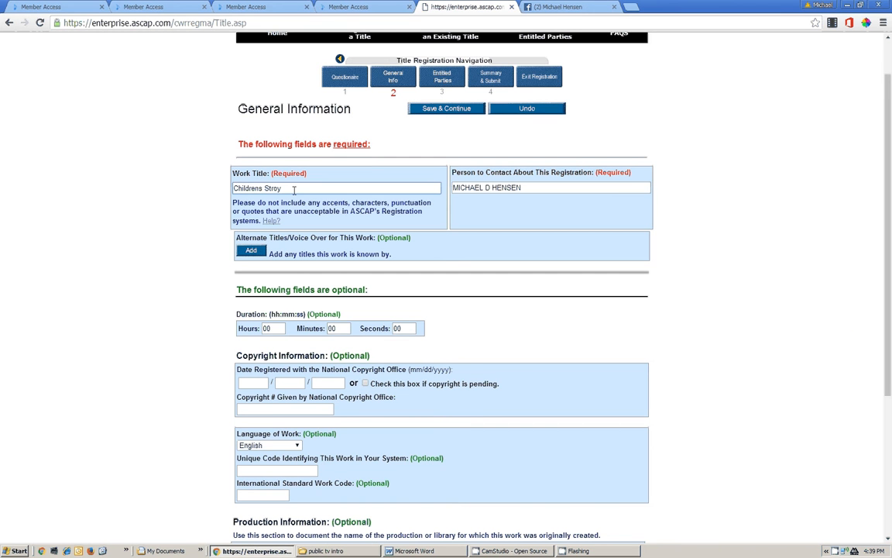
key("BackSpace")
key("BackSpace")
key("BackSpace")
type("ory")
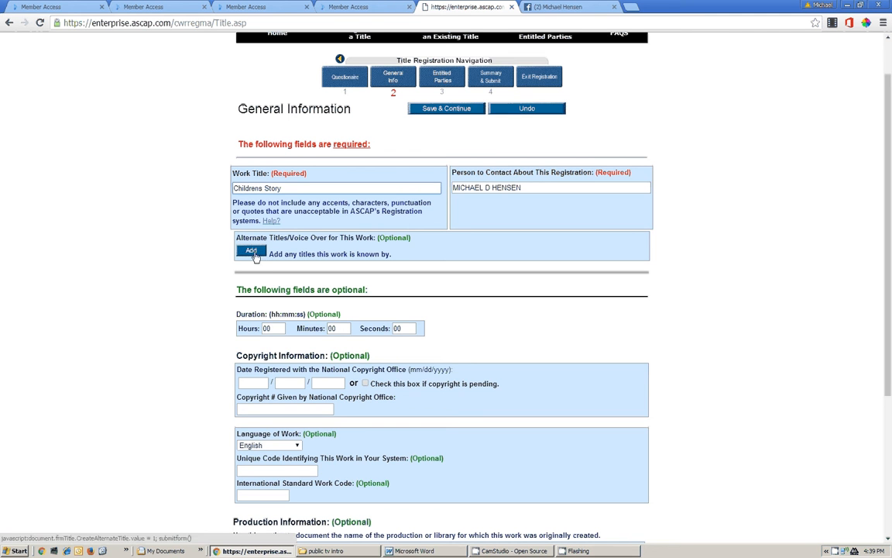
- Set the work's duration to 1 minute and 05 seconds
left_click(282, 329)
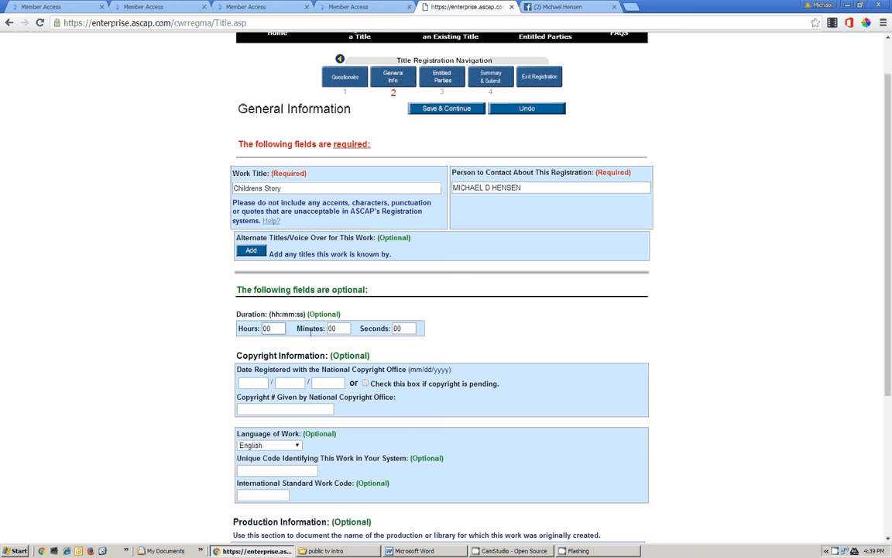
key("Tab")
type("1")
left_click(398, 328)
type("5")
- Mark the work's copyright as pending instead of entering a registration date and copyright number
scroll(490, 343, "down", 1)
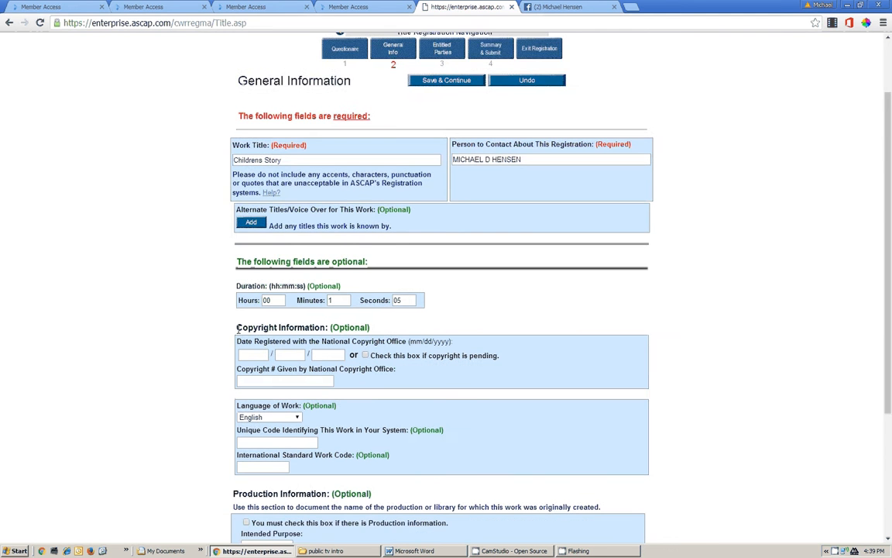
scroll(264, 295, "down", 3)
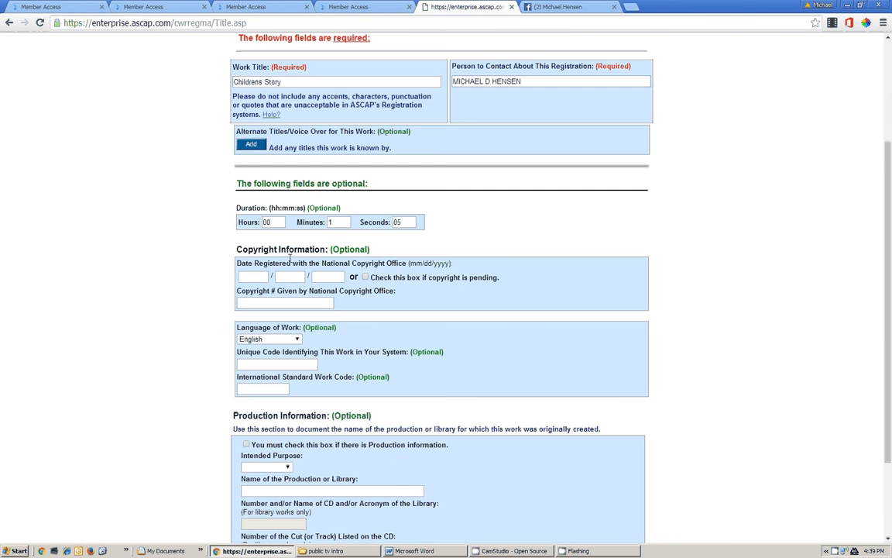
left_click(251, 276)
left_click(284, 276)
left_click(291, 276)
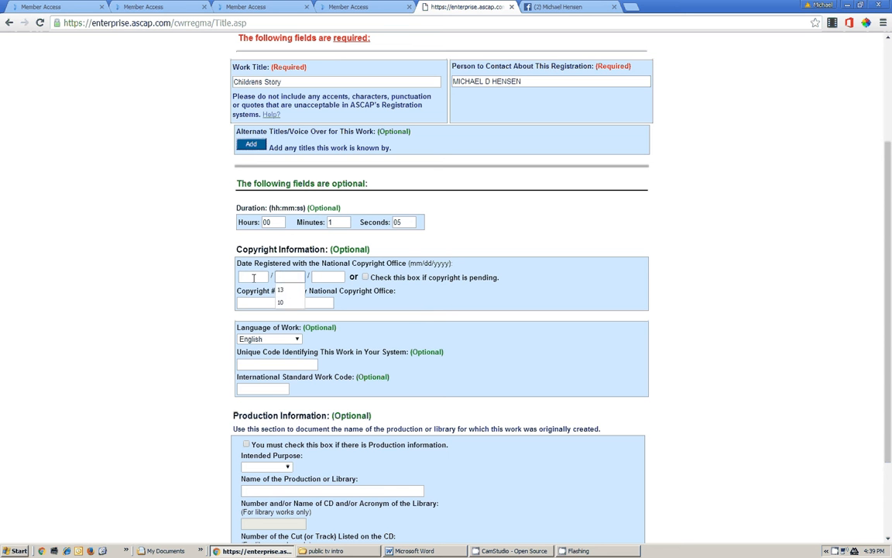
left_click(254, 278)
left_click(294, 301)
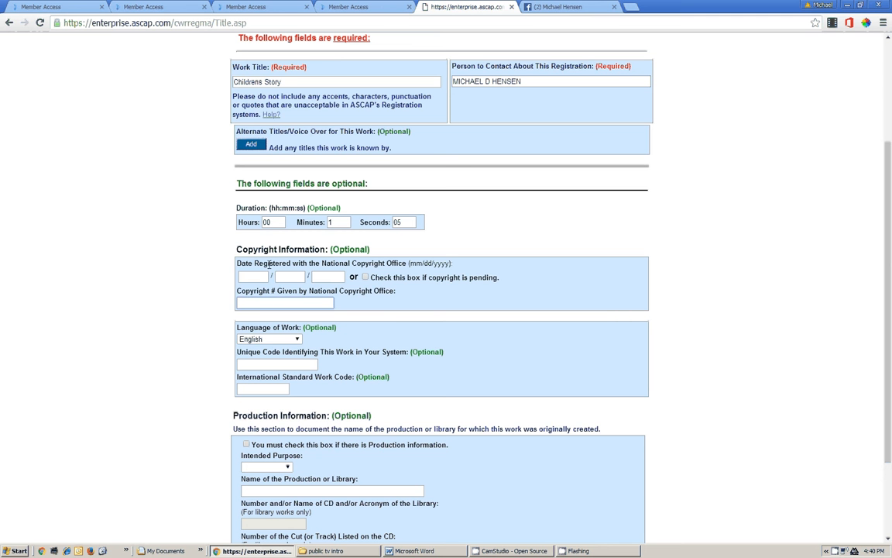
mouse_move(268, 264)
left_click(365, 278)
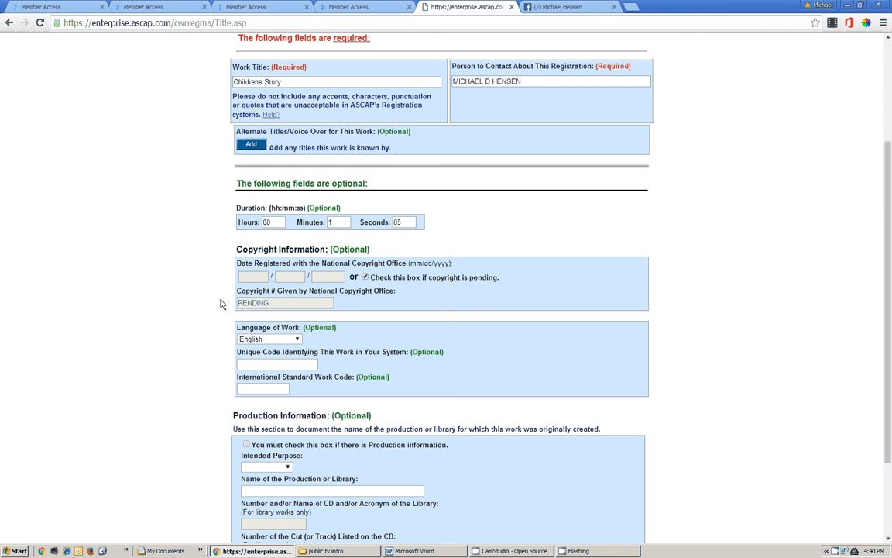
- Enable the production information and set its intended purpose to Library Work
scroll(220, 304, "down", 3)
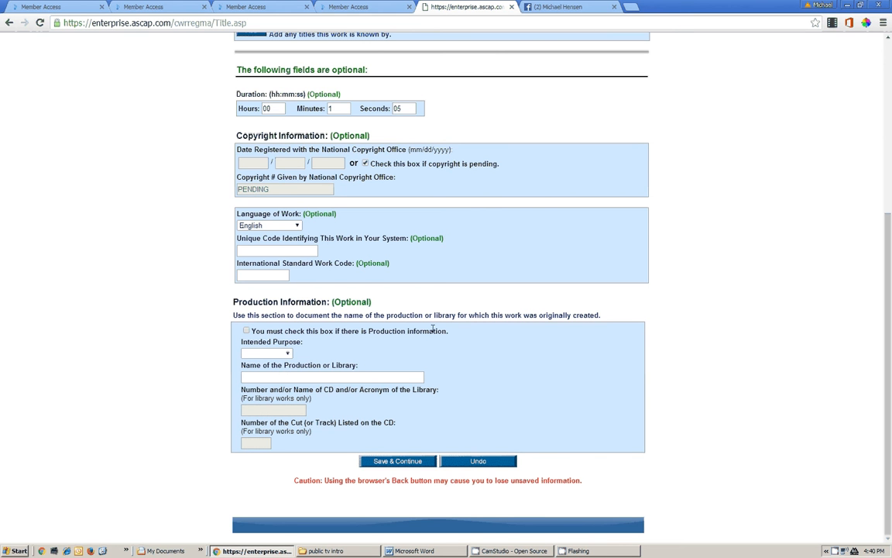
left_click(246, 331)
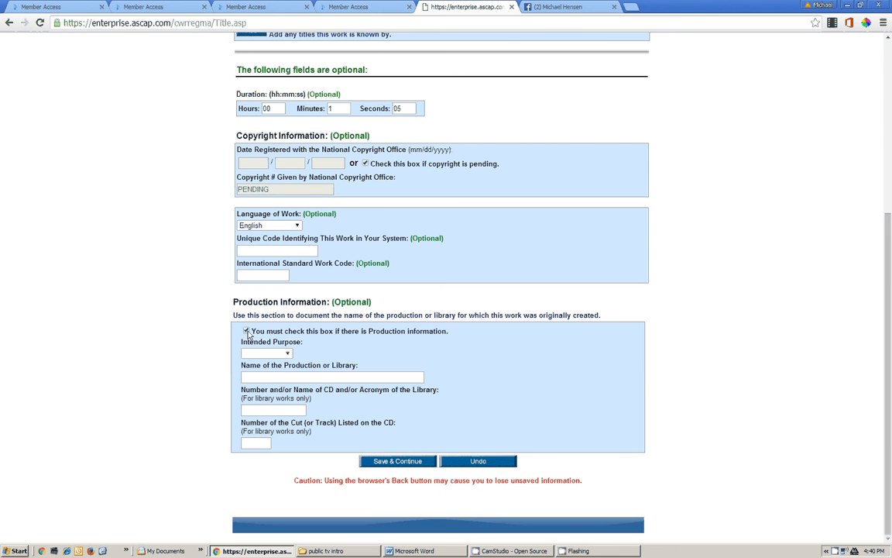
left_click(288, 354)
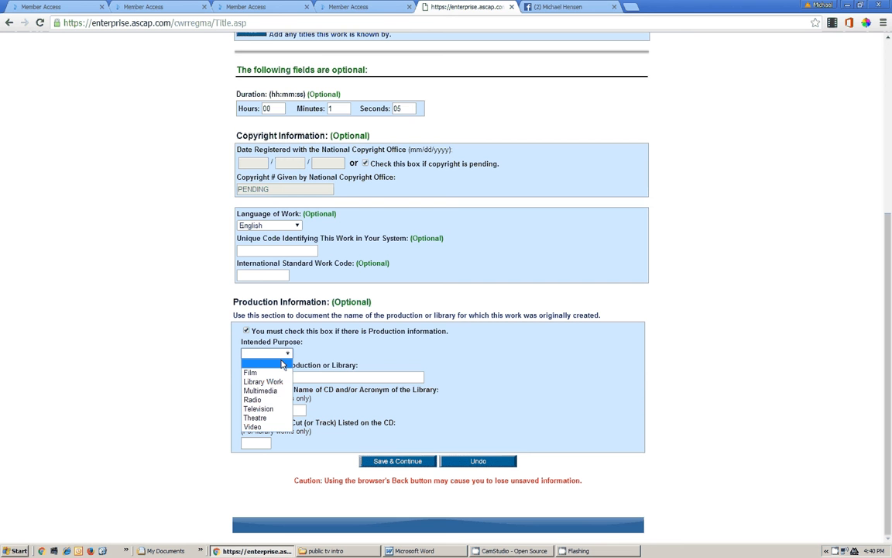
left_click(274, 383)
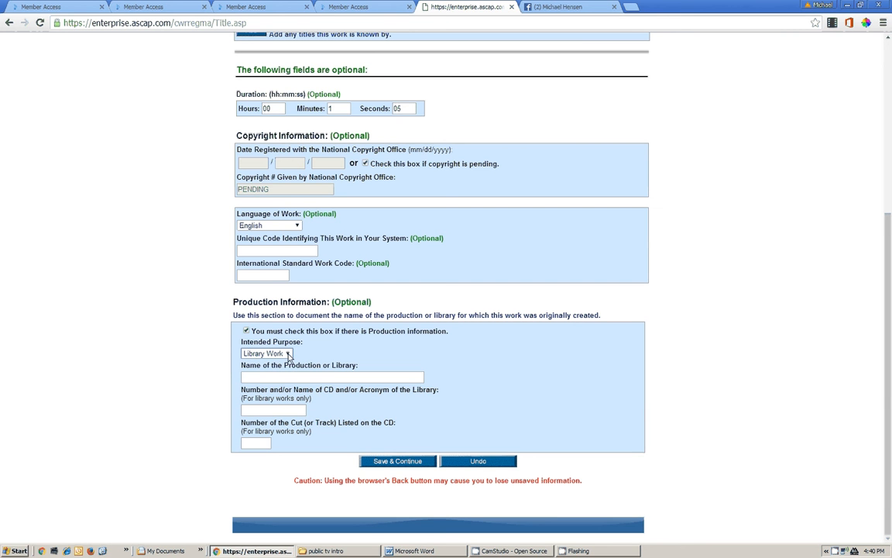
- Enter Output Media 3 as the production or library name and HENSPUB5001 as the CD identifier
left_click(282, 376)
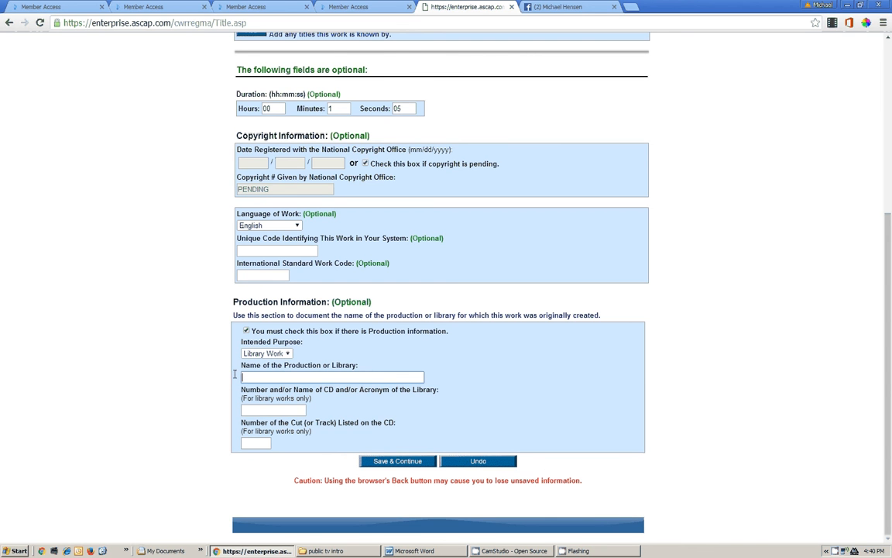
left_click(247, 378)
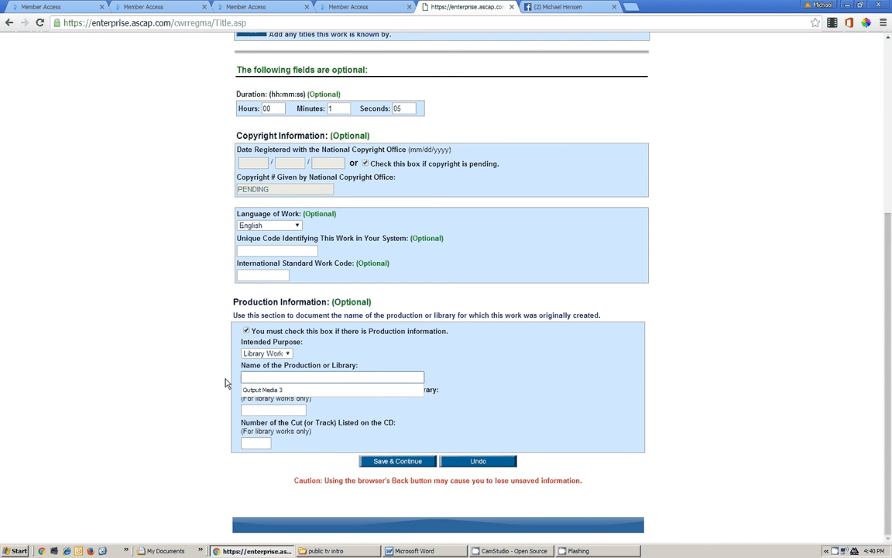
left_click(256, 390)
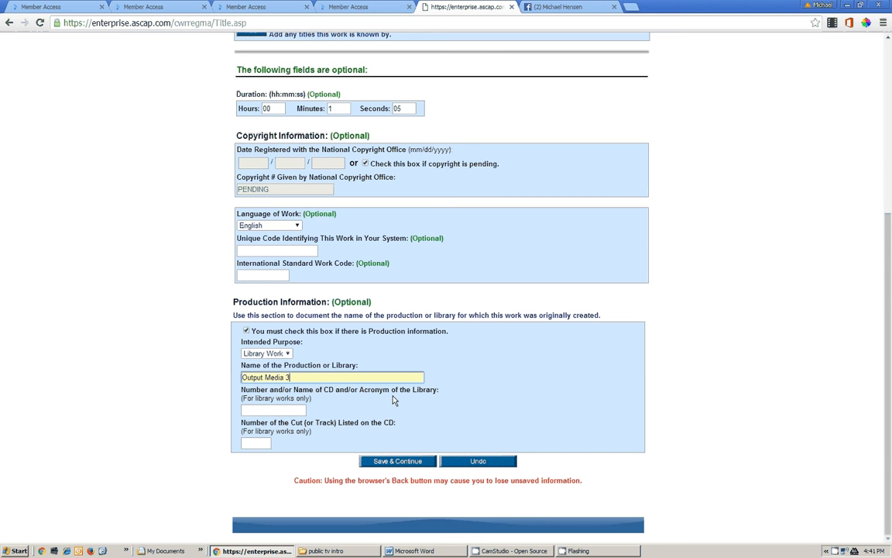
left_click(257, 409)
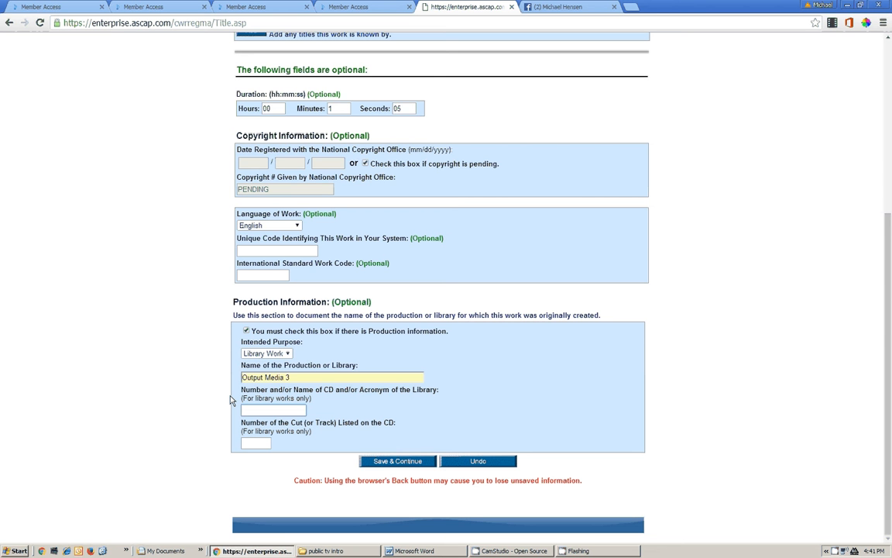
type("HENSPUB5001")
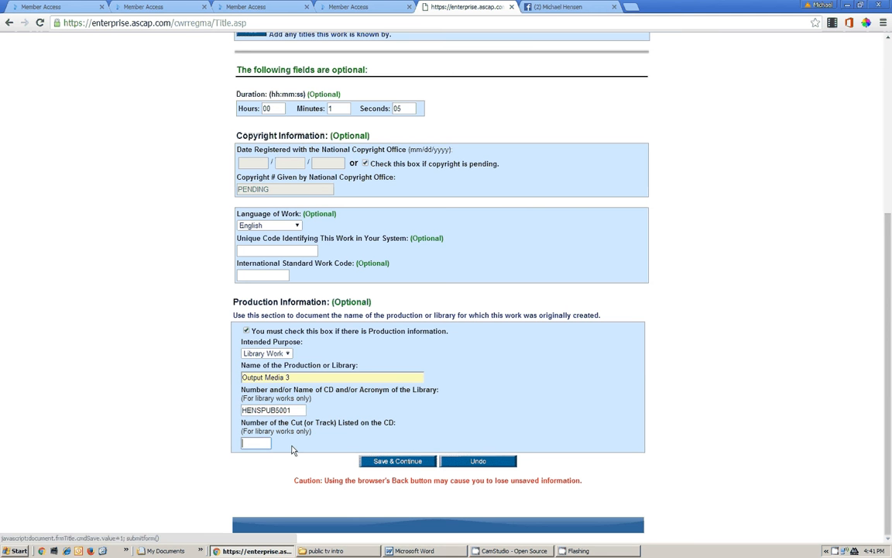
- Set the CD's cut number to 4 in the production information and save the general info to continue
left_click(388, 463)
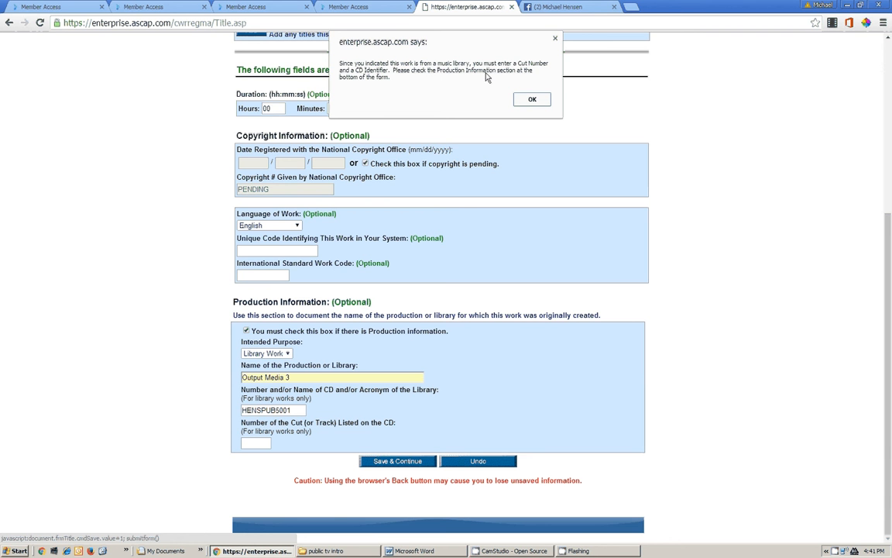
left_click(526, 104)
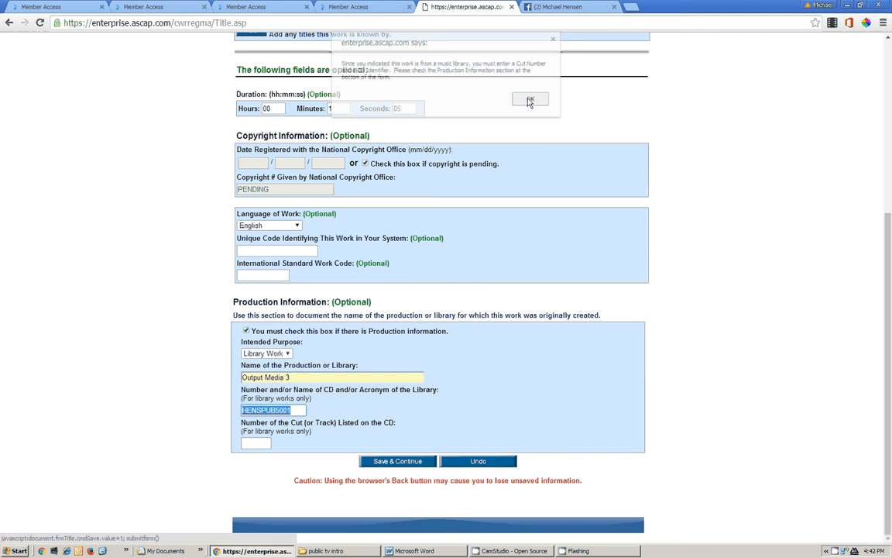
left_click(269, 442)
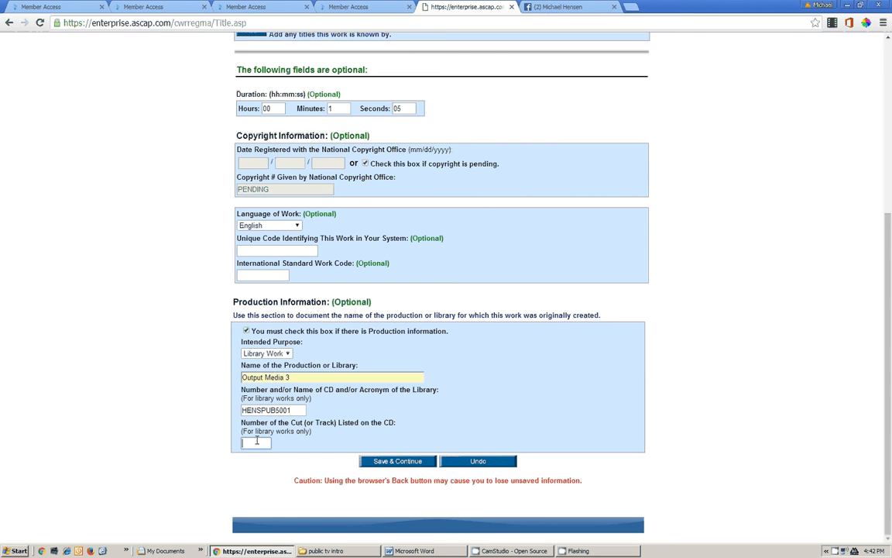
type("4")
left_click(393, 465)
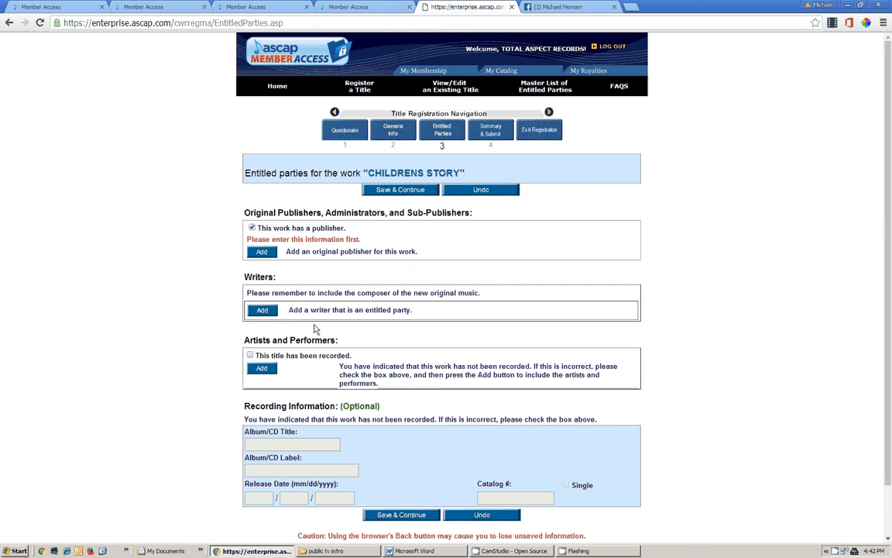
- Add Hensen Music Publishing (ASCAP) as original publisher, mark it as your own or contracted publisher, and save it with a 50.00% ownership share
scroll(316, 329, "down", 2)
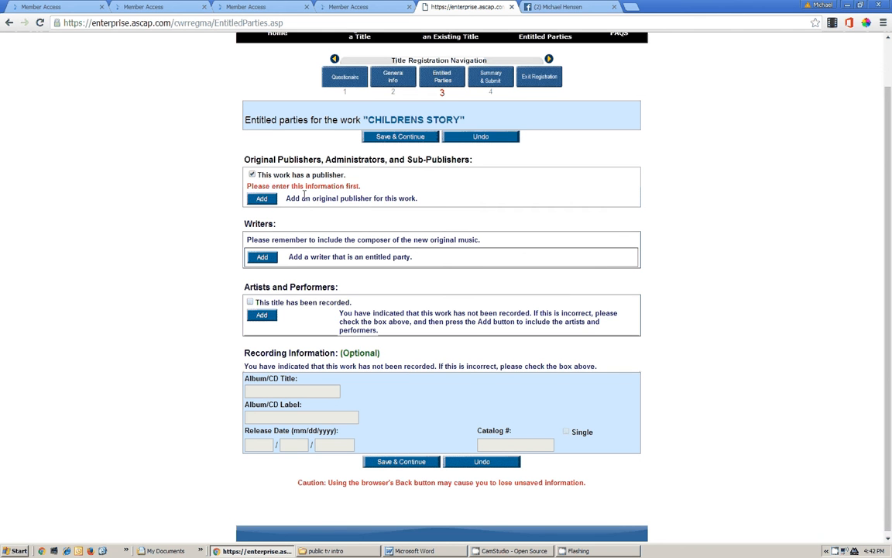
left_click(264, 200)
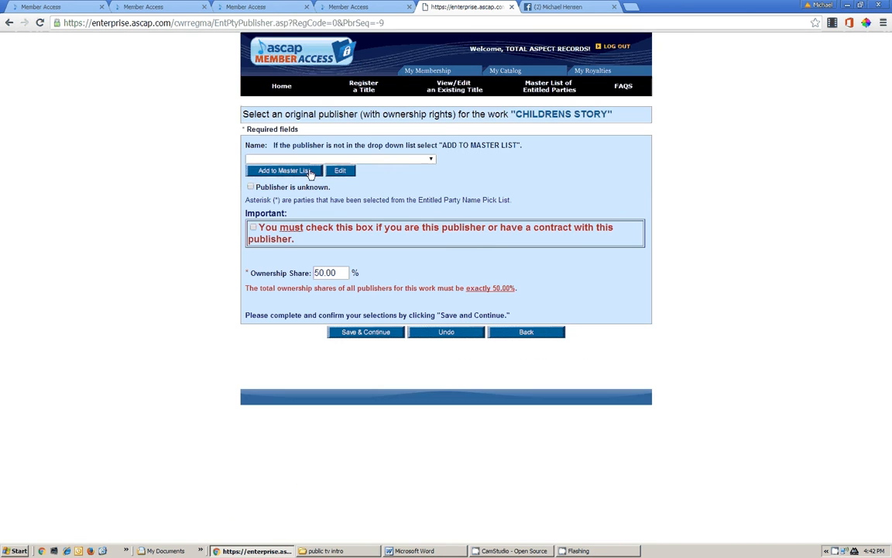
left_click(332, 159)
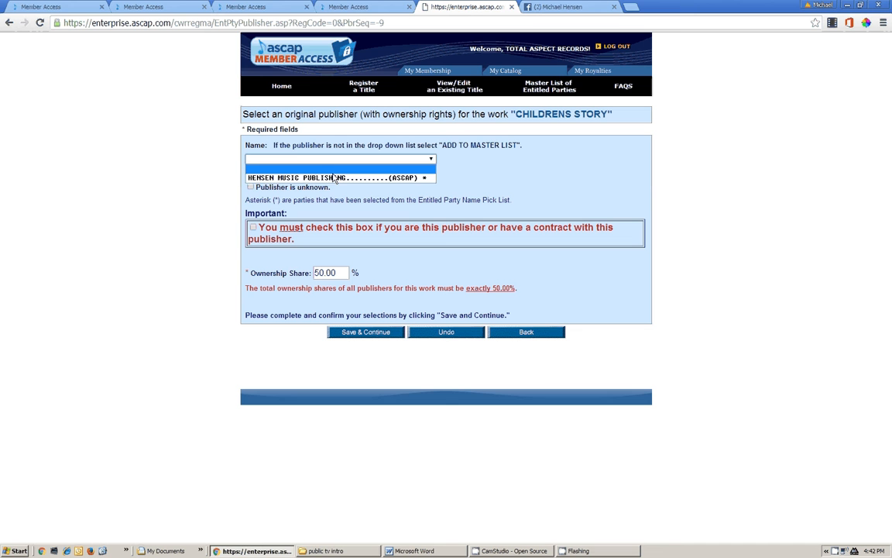
left_click(335, 178)
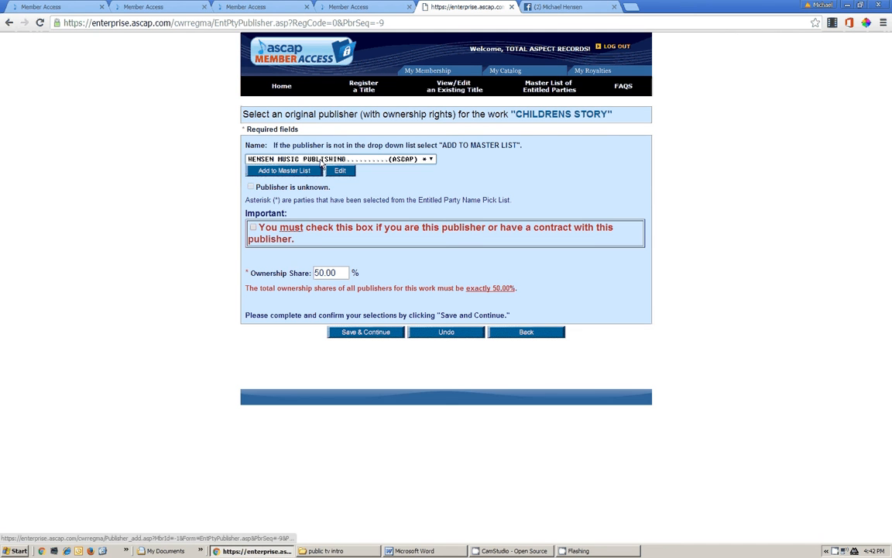
left_click(253, 228)
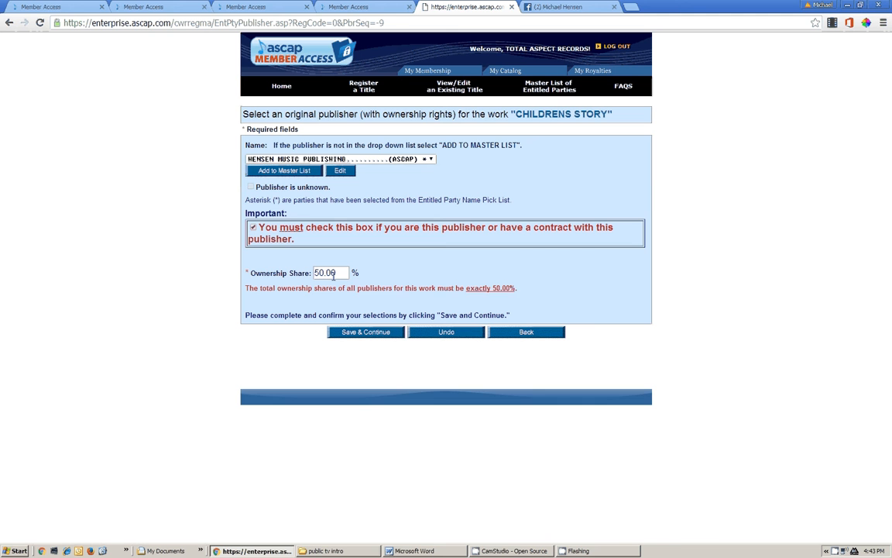
left_click(371, 333)
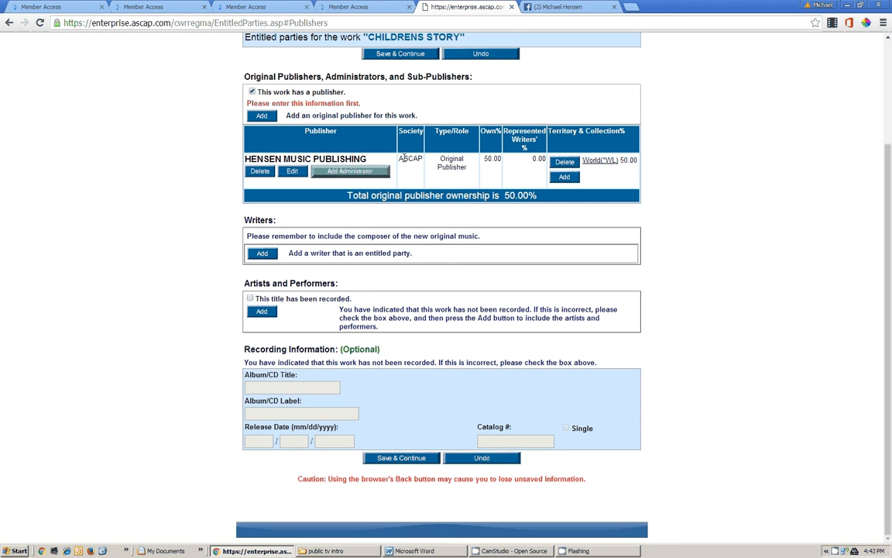
left_click_drag(403, 158, 424, 158)
left_click_drag(484, 159, 503, 158)
- Add the ASCAP composer from the writer list, assign their publishing interest to Hensen Music Publishing, and save with a 50.00% share
left_click(264, 257)
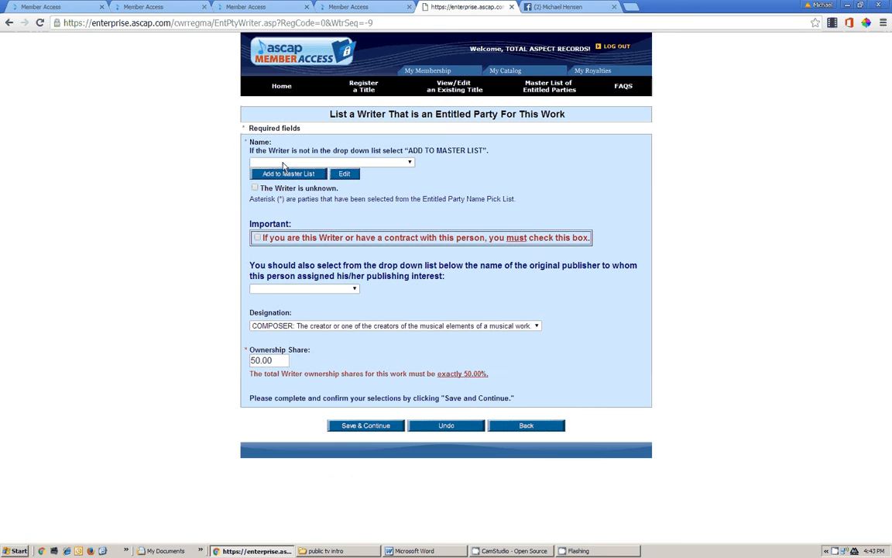
left_click(289, 162)
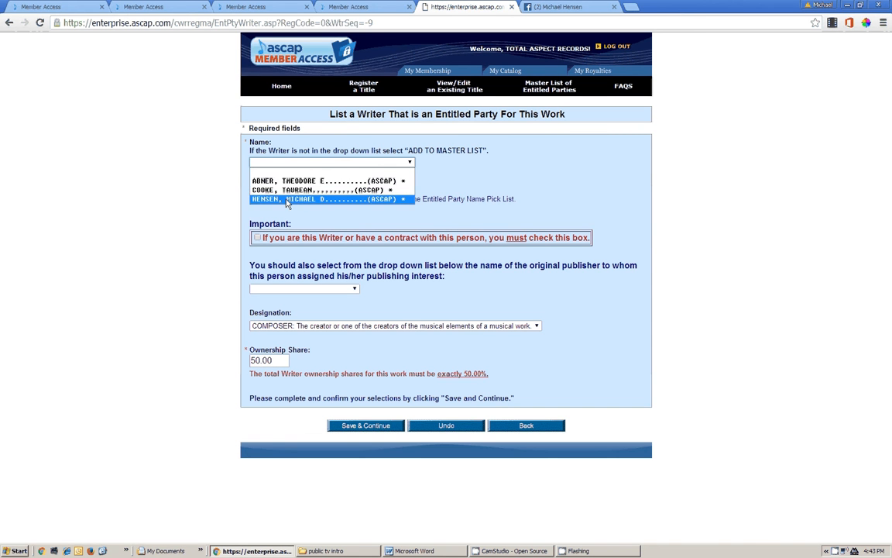
left_click(288, 200)
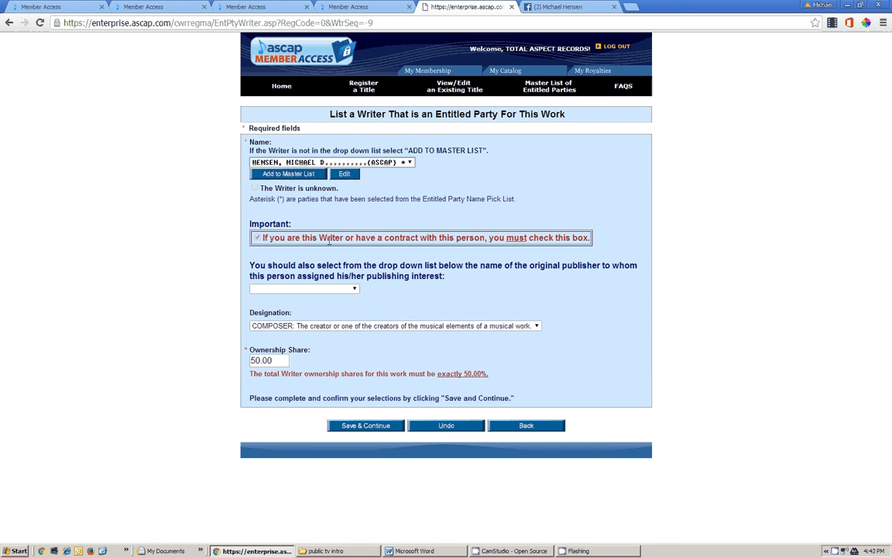
left_click(258, 238)
left_click(321, 290)
left_click(317, 309)
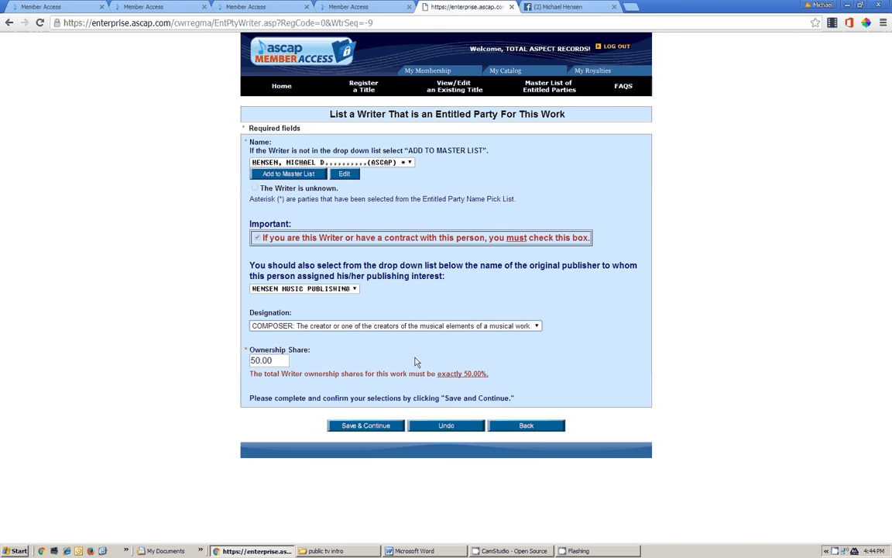
left_click(364, 427)
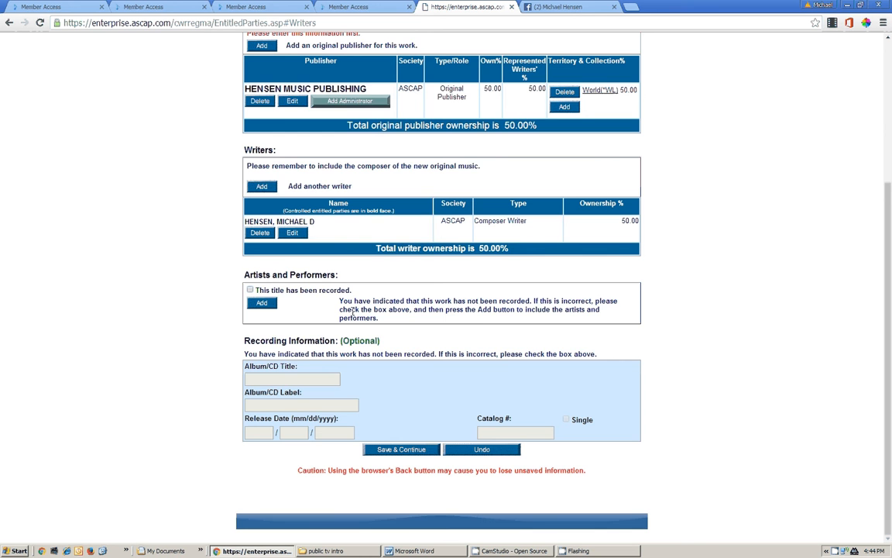
- Mark the title as recorded and add the performing artist with their last and first name
scroll(352, 311, "up", 1)
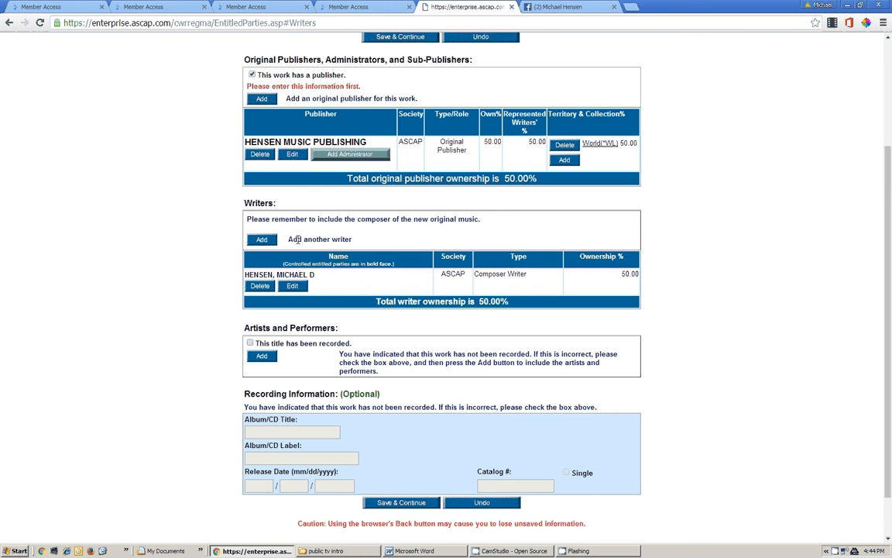
scroll(332, 306, "down", 1)
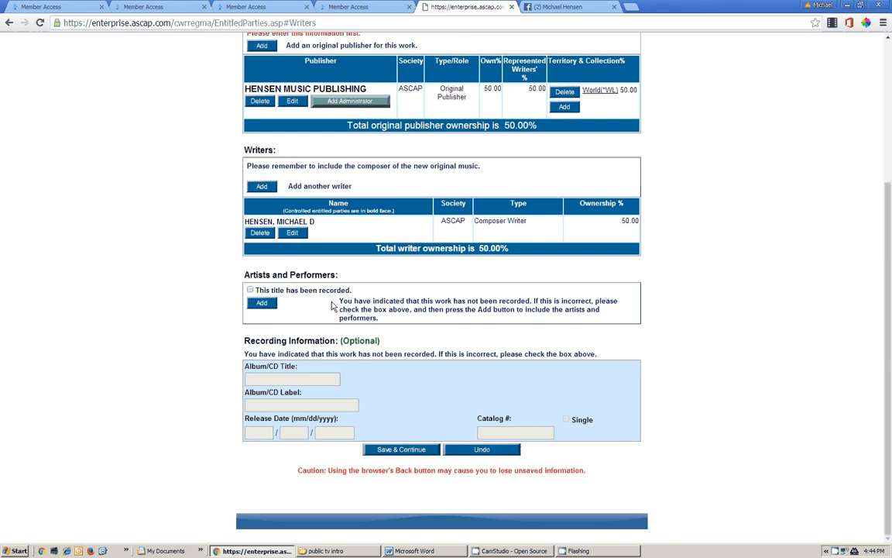
left_click(251, 290)
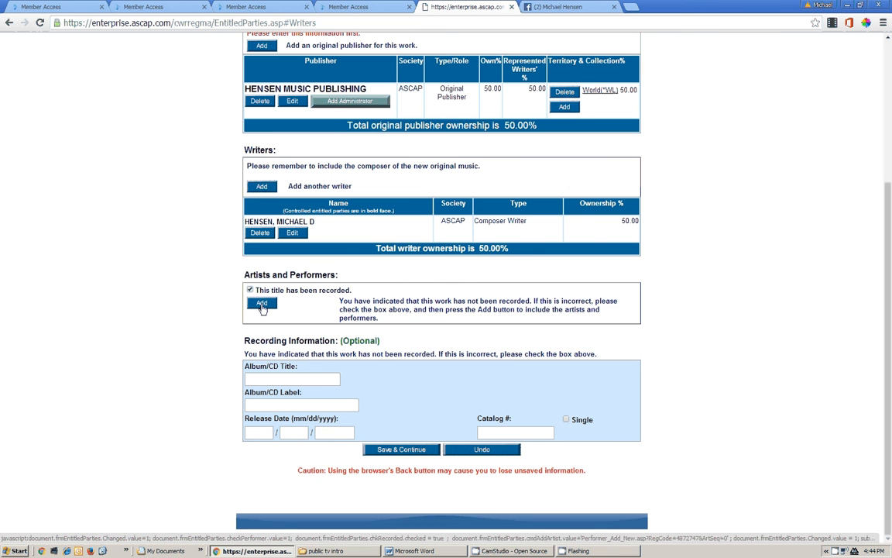
left_click(262, 303)
left_click(262, 304)
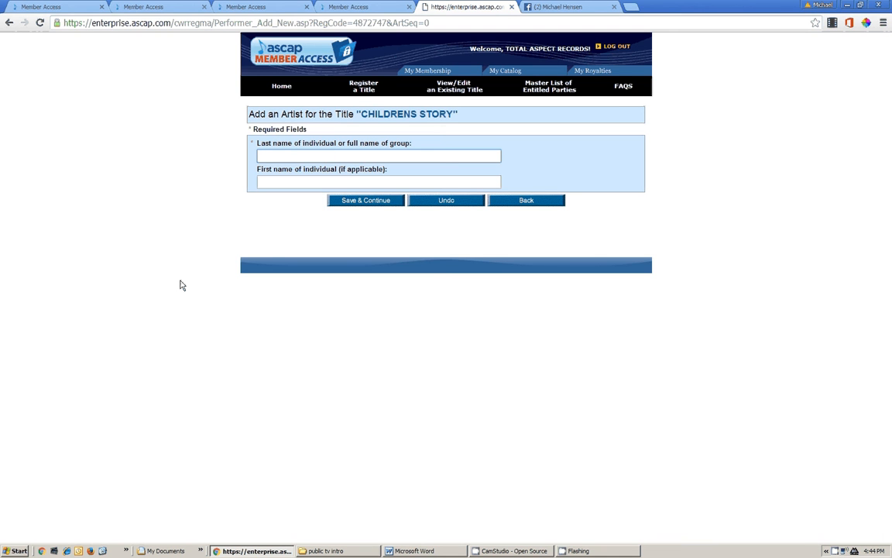
type("H")
key("Down")
key("Tab")
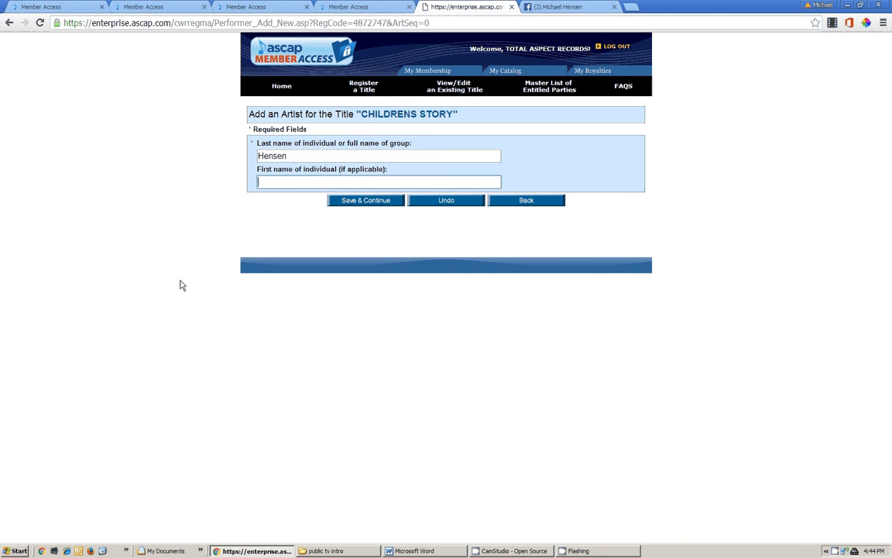
type("Michael")
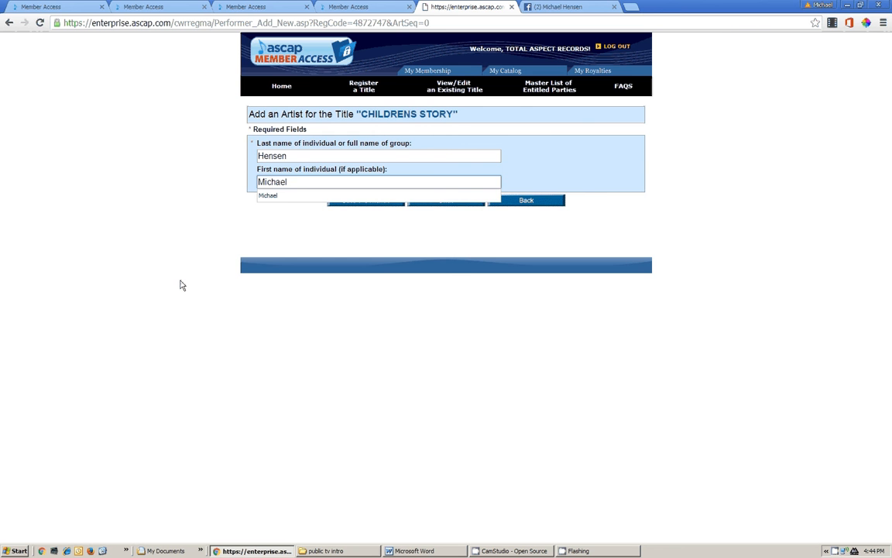
left_click(208, 210)
left_click(365, 200)
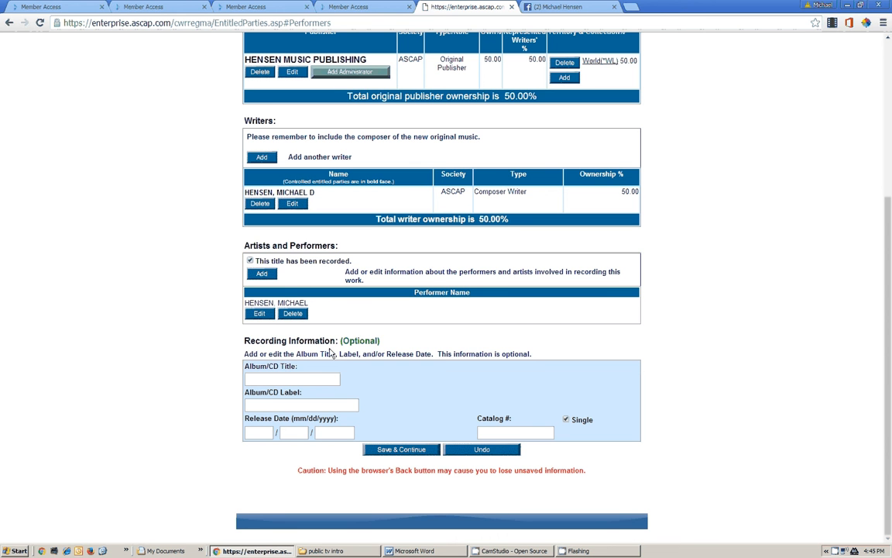
- Enter Output Media 3 as the album title and Total Aspect Records as the album label in the recording information
left_click(282, 378)
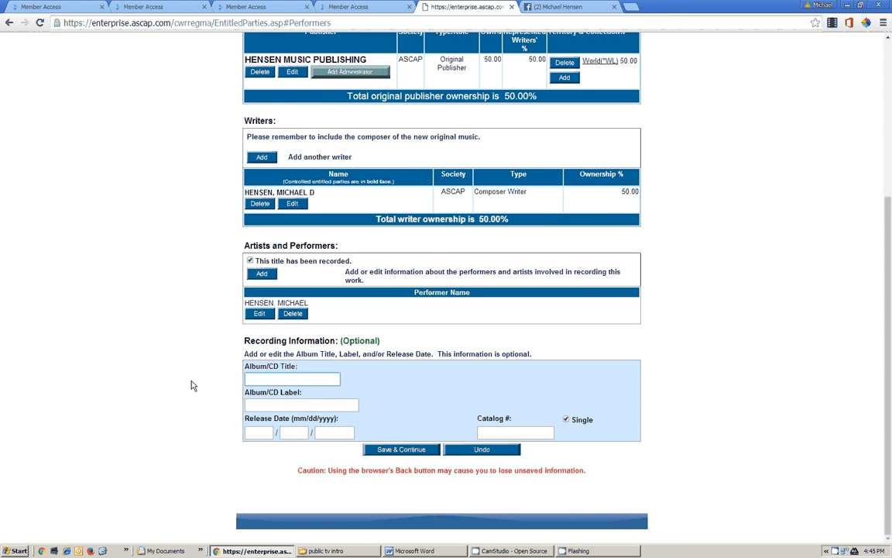
type("Outp")
key("Down")
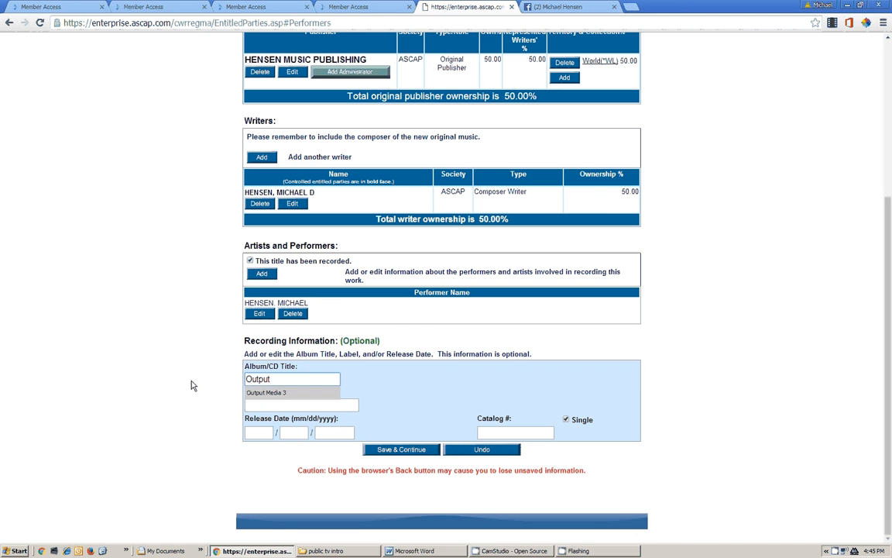
key("Return")
left_click(249, 402)
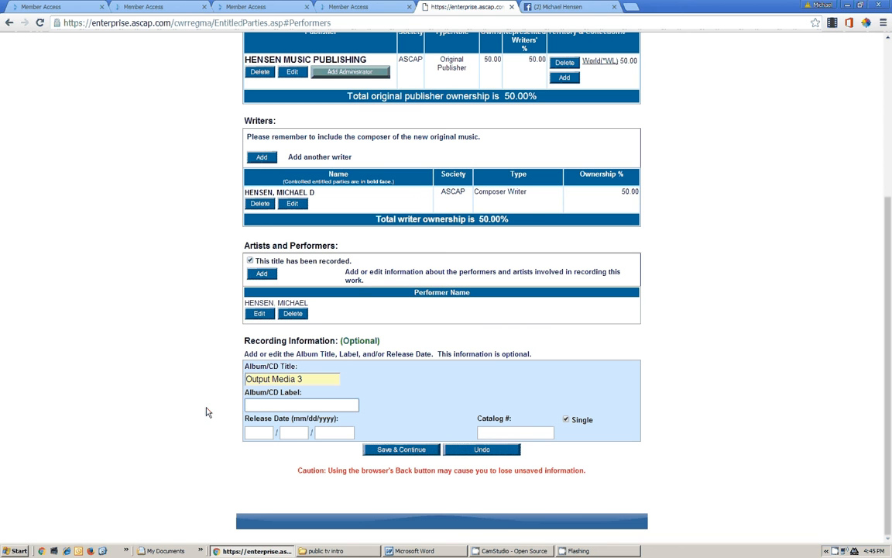
type("Total Aspect Records")
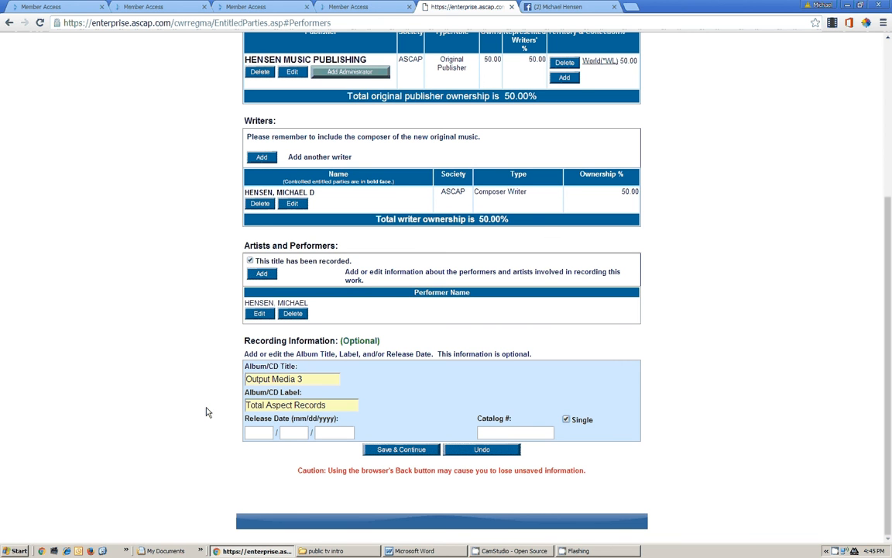
- Switch to the public tv intro folder and look up the modified date in the properties of childrens_story.mp3
left_click(262, 432)
left_click(341, 551)
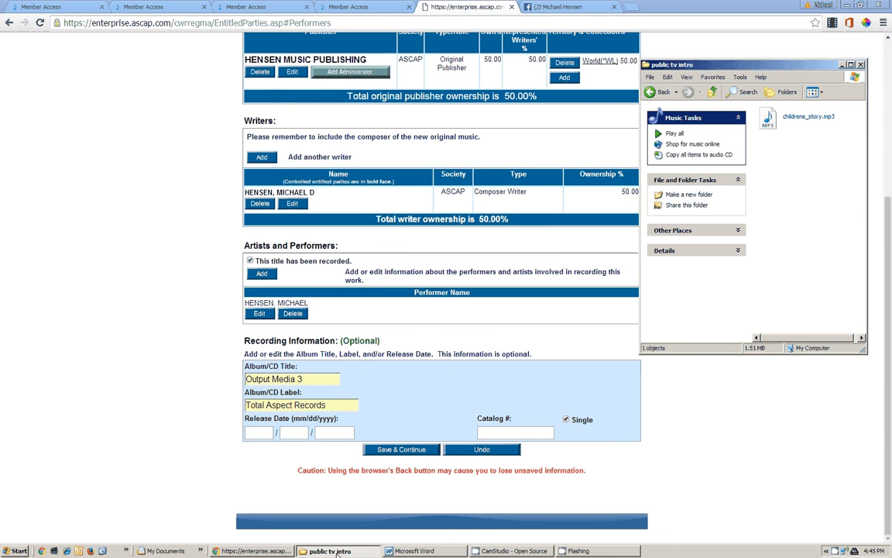
left_click(806, 117)
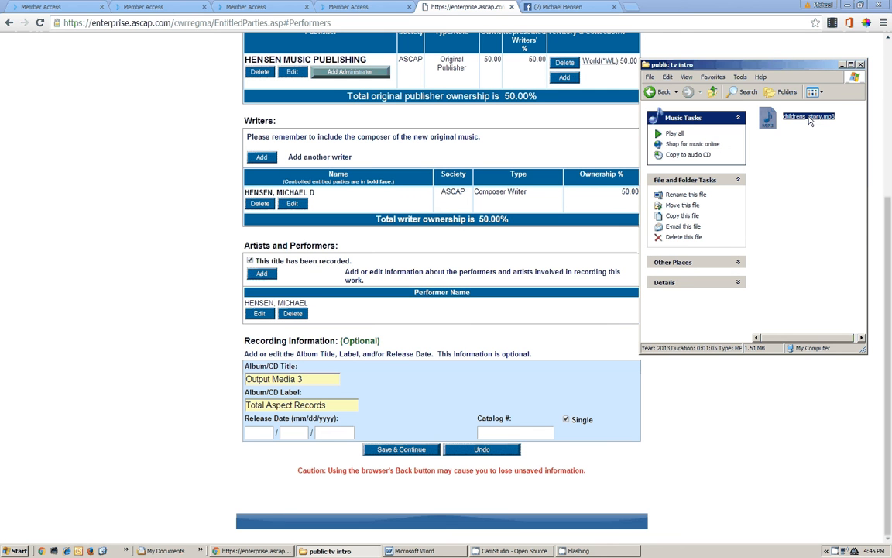
right_click(770, 119)
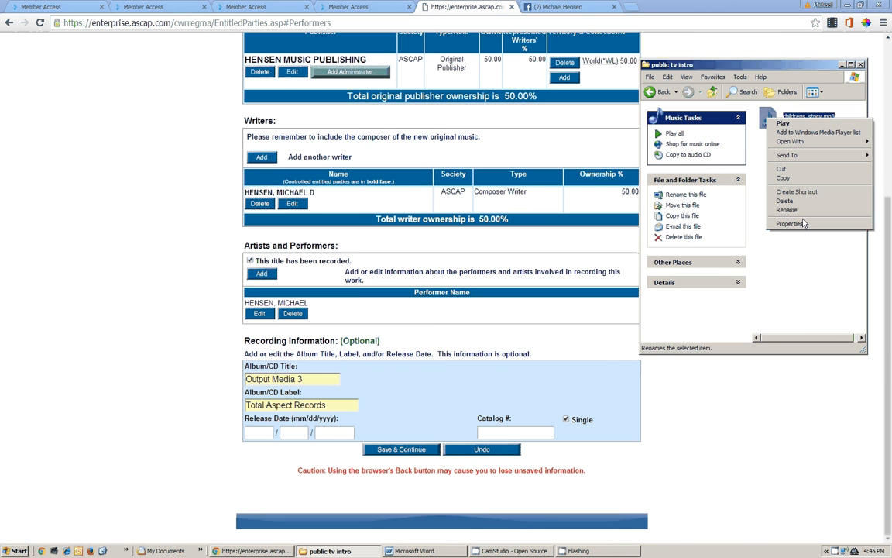
left_click(790, 224)
left_click_drag(765, 123, 719, 119)
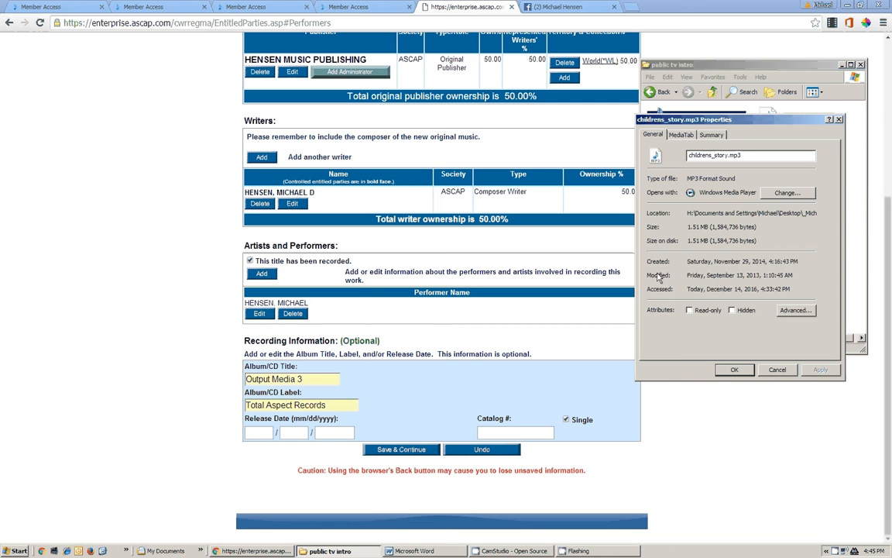
left_click(714, 275)
left_click_drag(714, 275, 760, 275)
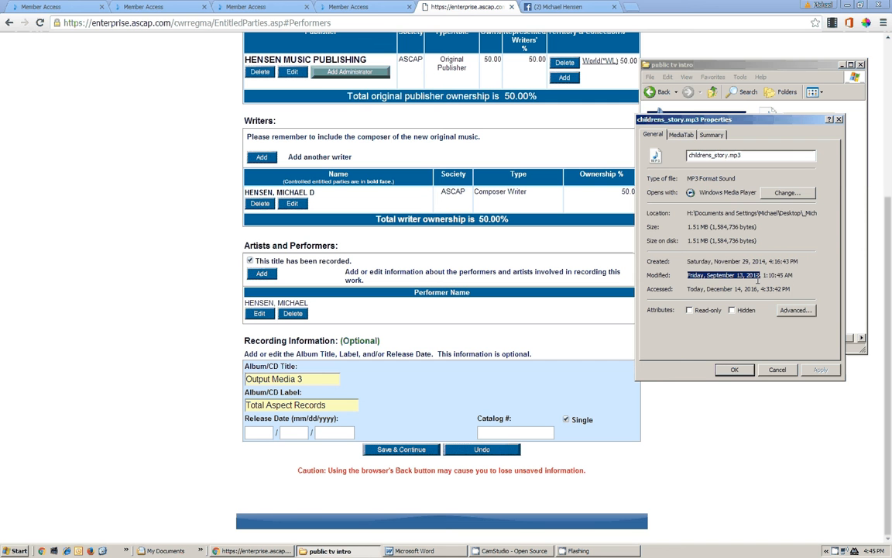
left_click(761, 278)
left_click_drag(761, 279, 704, 286)
left_click(706, 272)
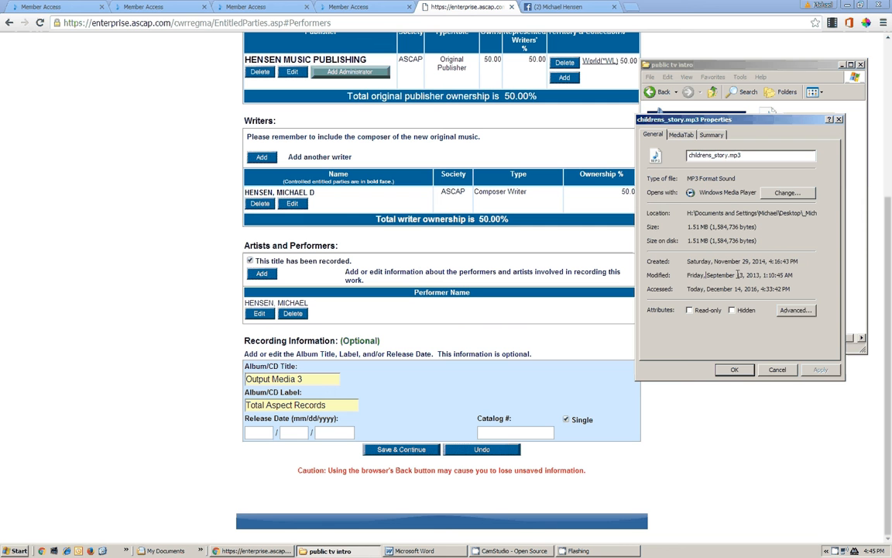
left_click(736, 370)
- Return to the ASCAP registration form in the browser and set the recording's release date to 09/13/2013
left_click(251, 432)
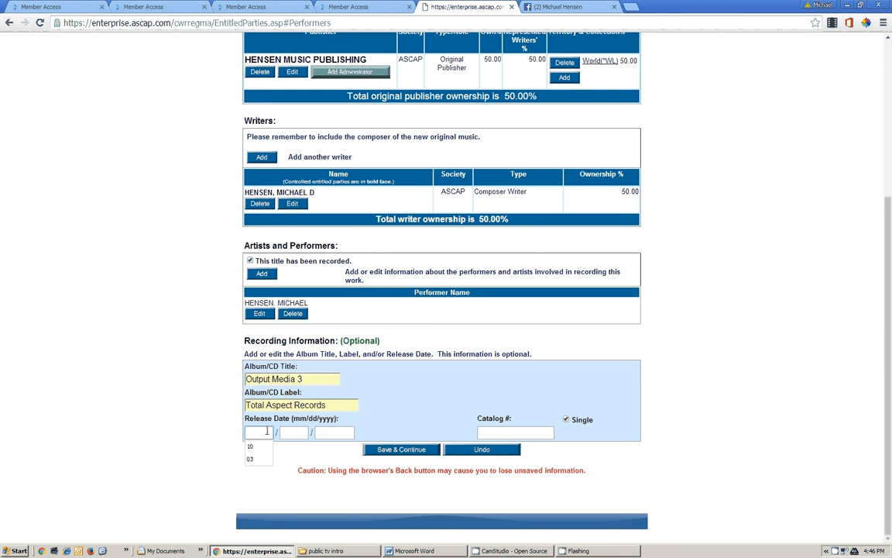
type("09")
left_click(290, 433)
type("13")
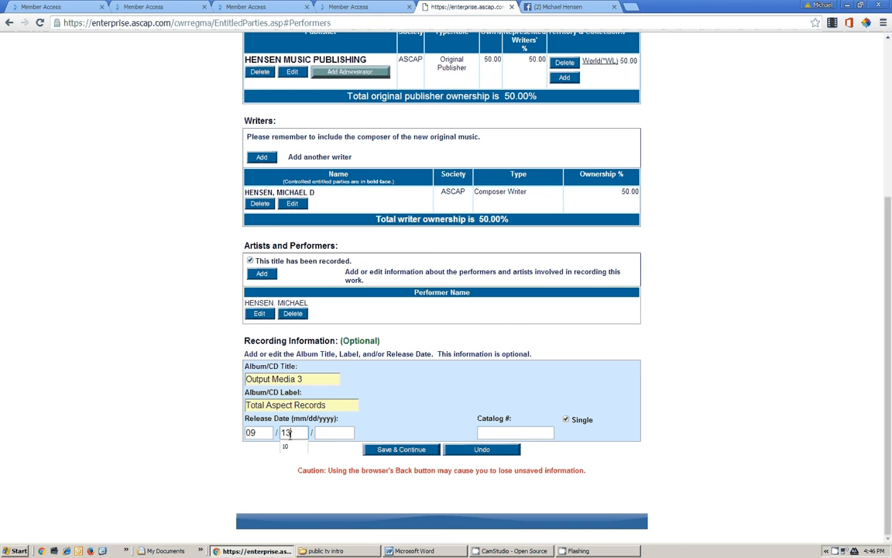
left_click(340, 433)
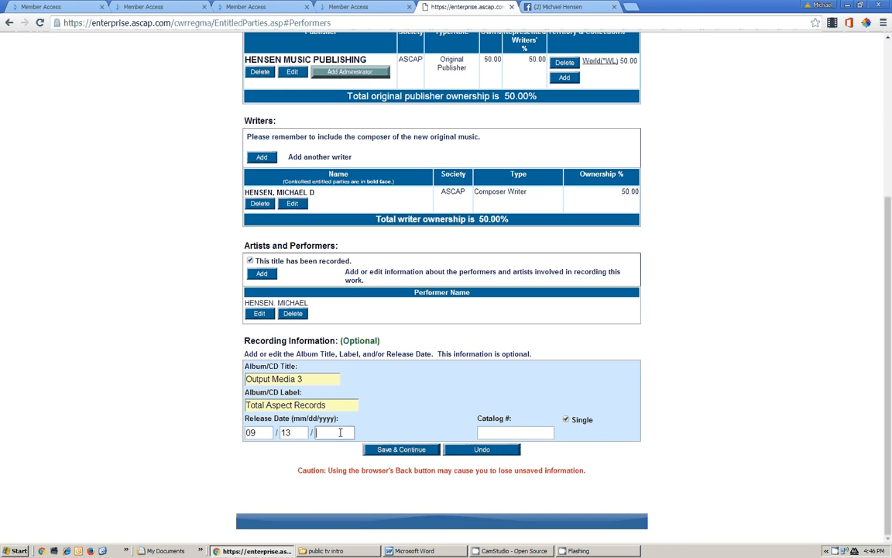
type("2013")
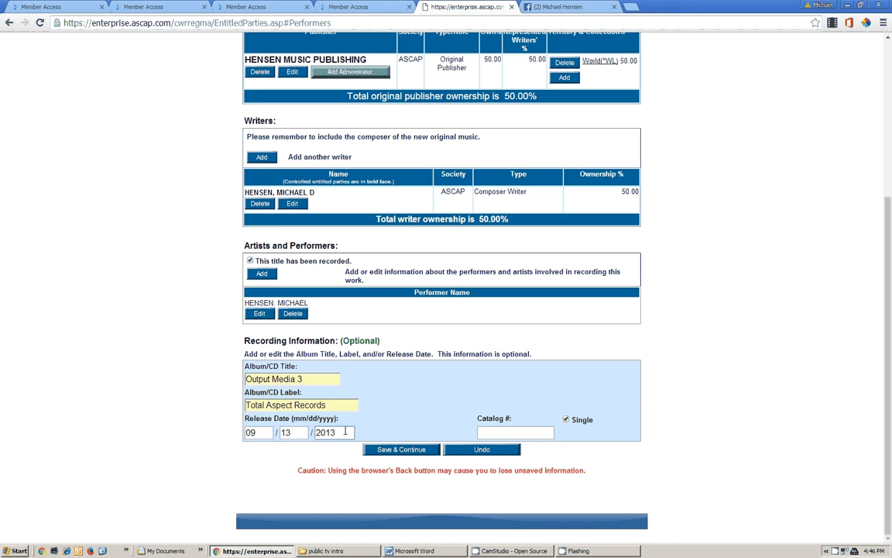
- Enter the catalog number Henspub5001 from the saved suggestions, and save the entitled parties page to continue to the summary
left_click(513, 433)
type("HU")
key("BackSpace")
type("E")
key("Down")
key("Return")
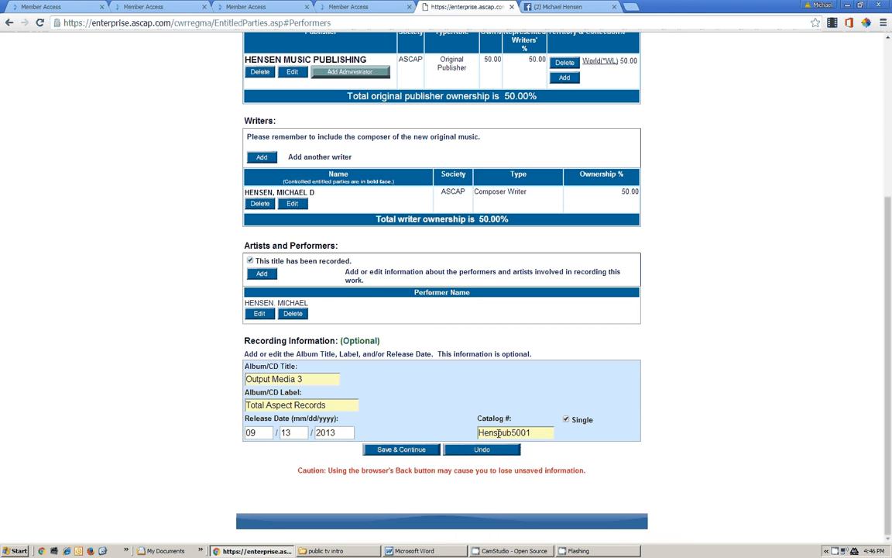
left_click(413, 454)
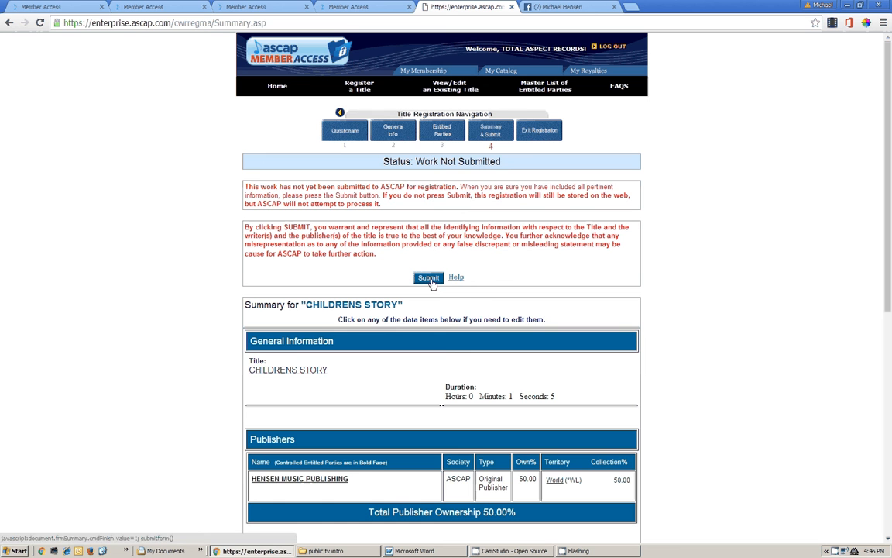
- Review the summary for CHILDRENS STORY and submit the work to ASCAP for registration
scroll(362, 229, "down", 1)
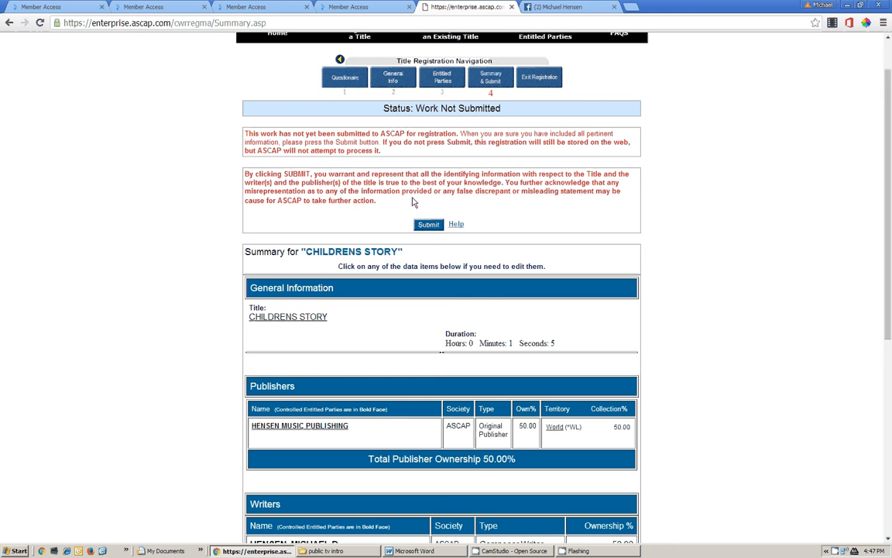
left_click(430, 226)
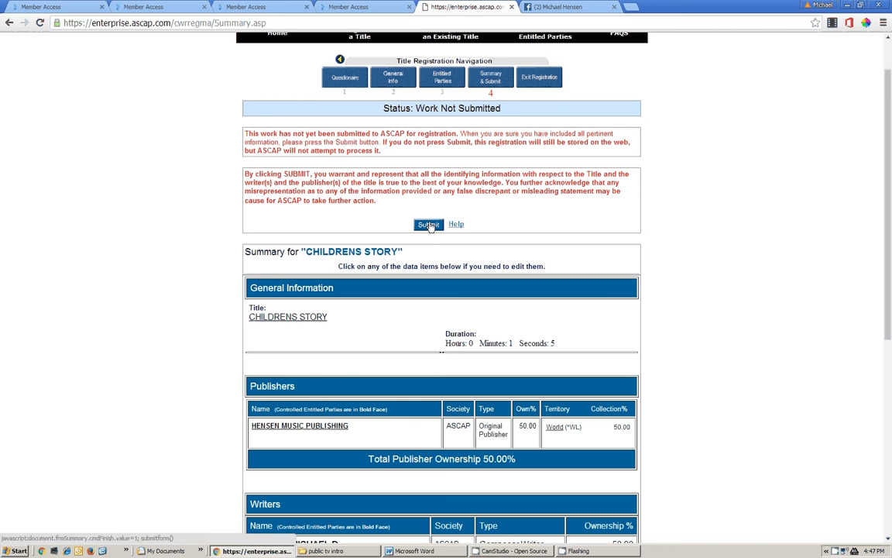
left_click(430, 225)
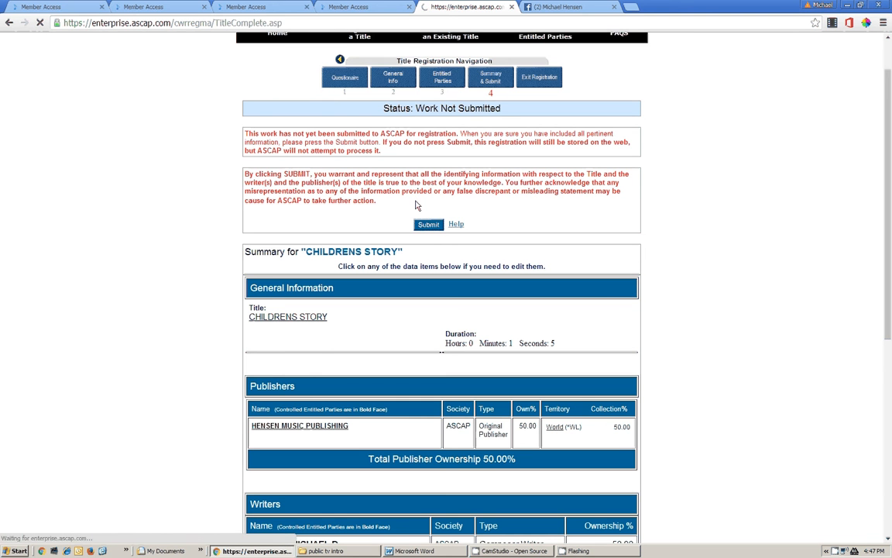